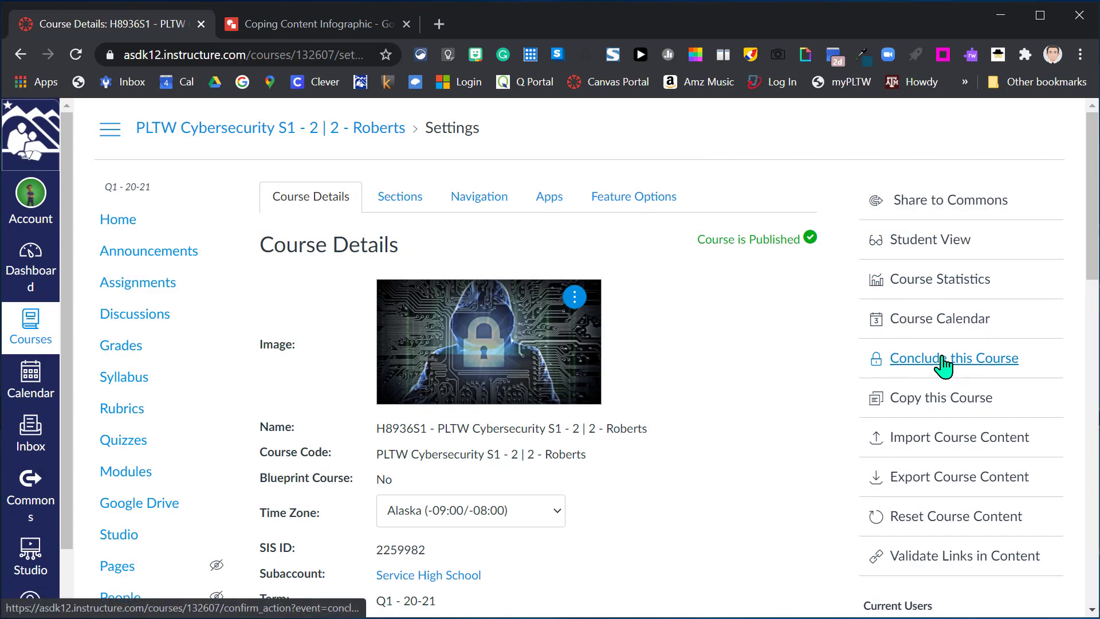
# - Create a new Course-type content export from the course settings and reload the exports page
pyautogui.scroll(15, 805, 432)
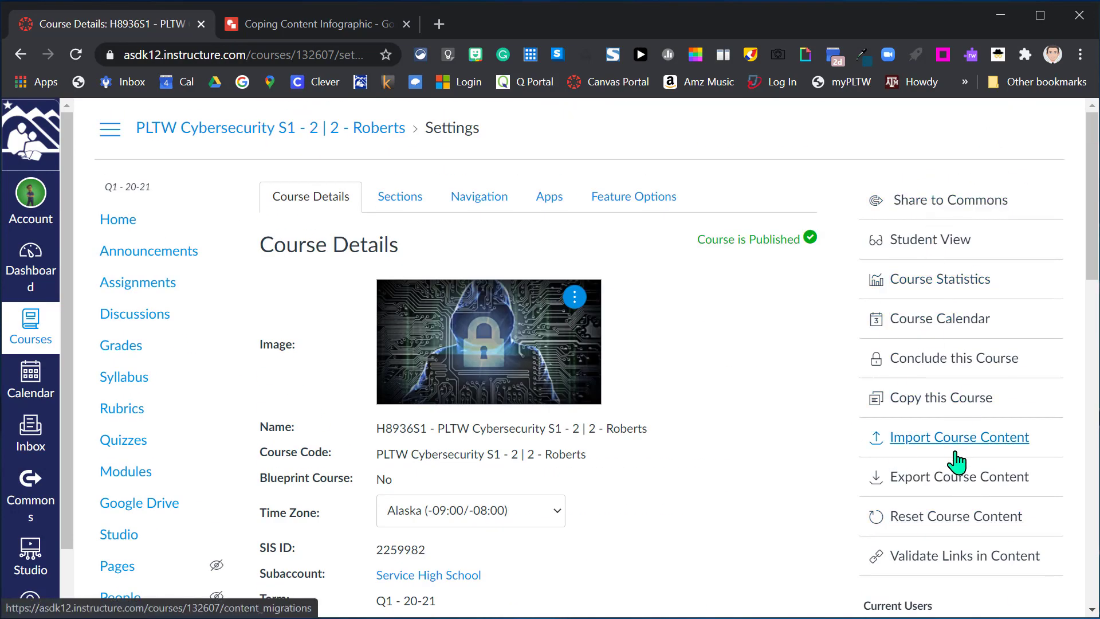
pyautogui.click(931, 484)
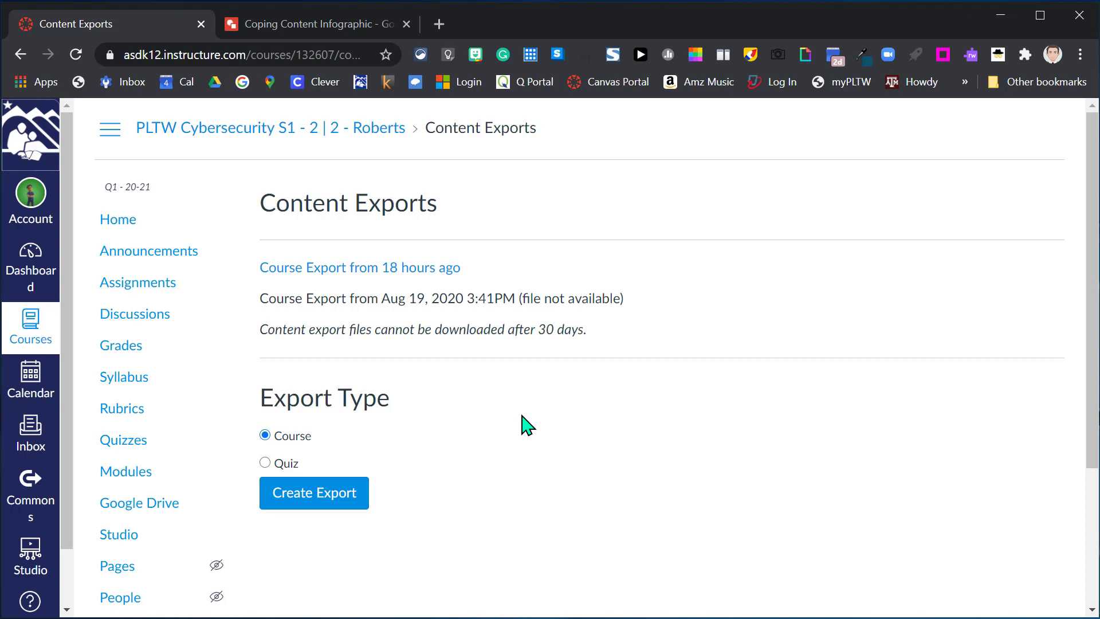
pyautogui.click(294, 502)
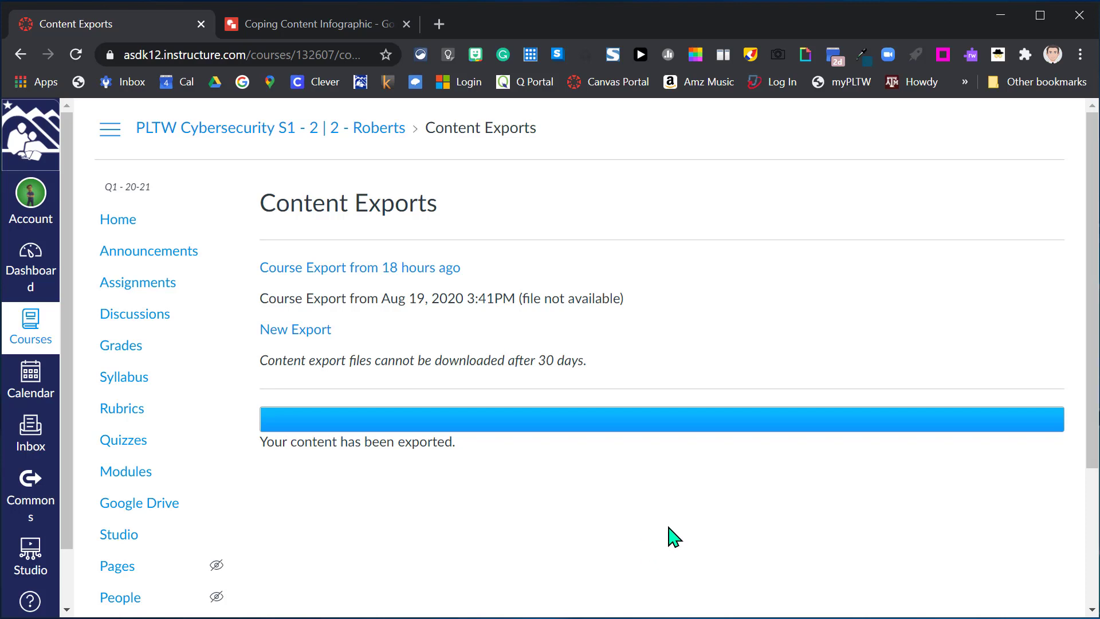
pyautogui.click(76, 54)
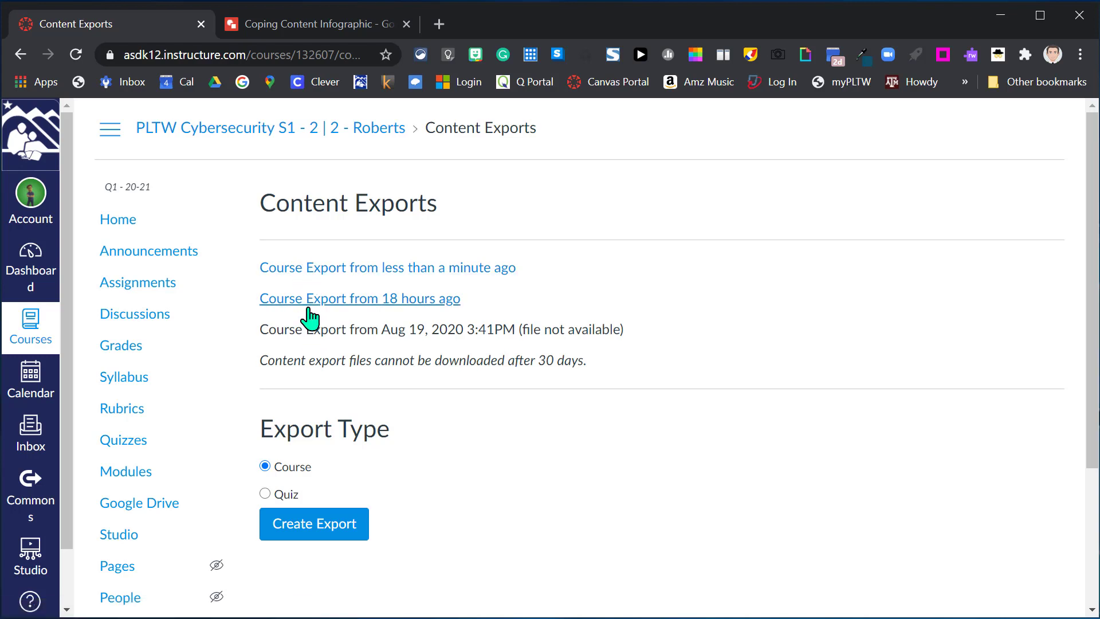
# - Start downloading the newest course export from the Content Exports list
pyautogui.click(400, 331)
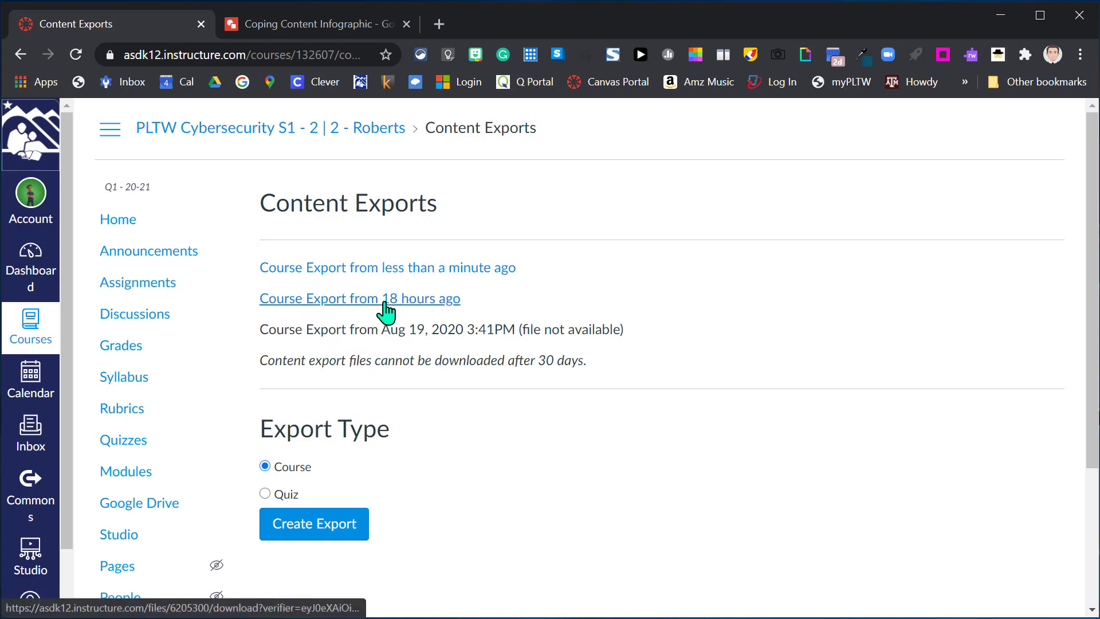
pyautogui.click(394, 270)
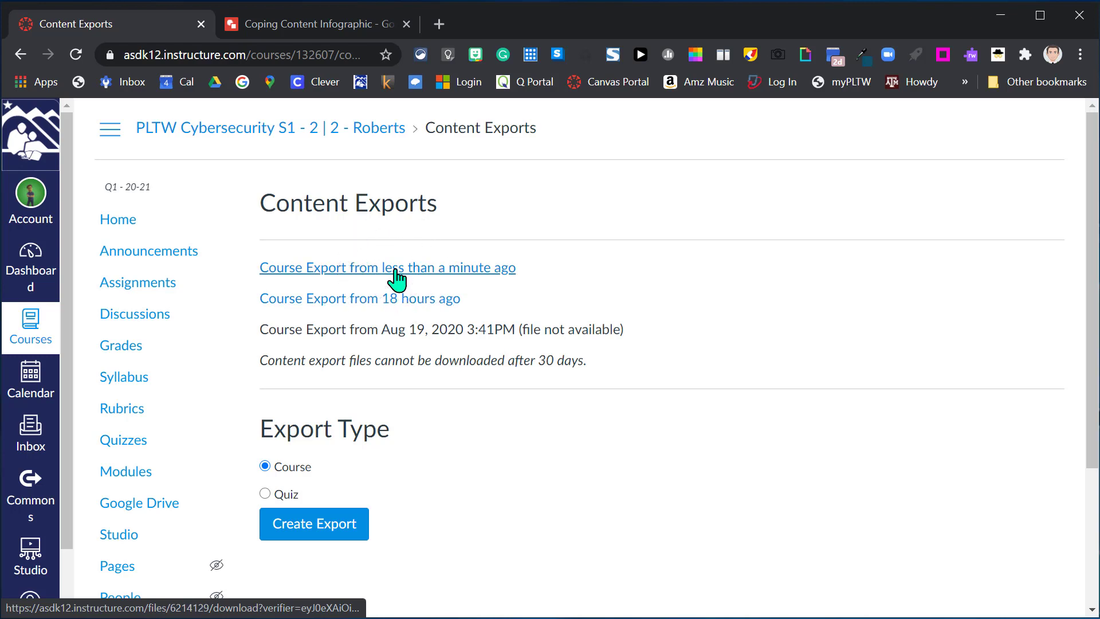
pyautogui.click(396, 271)
pyautogui.click(352, 269)
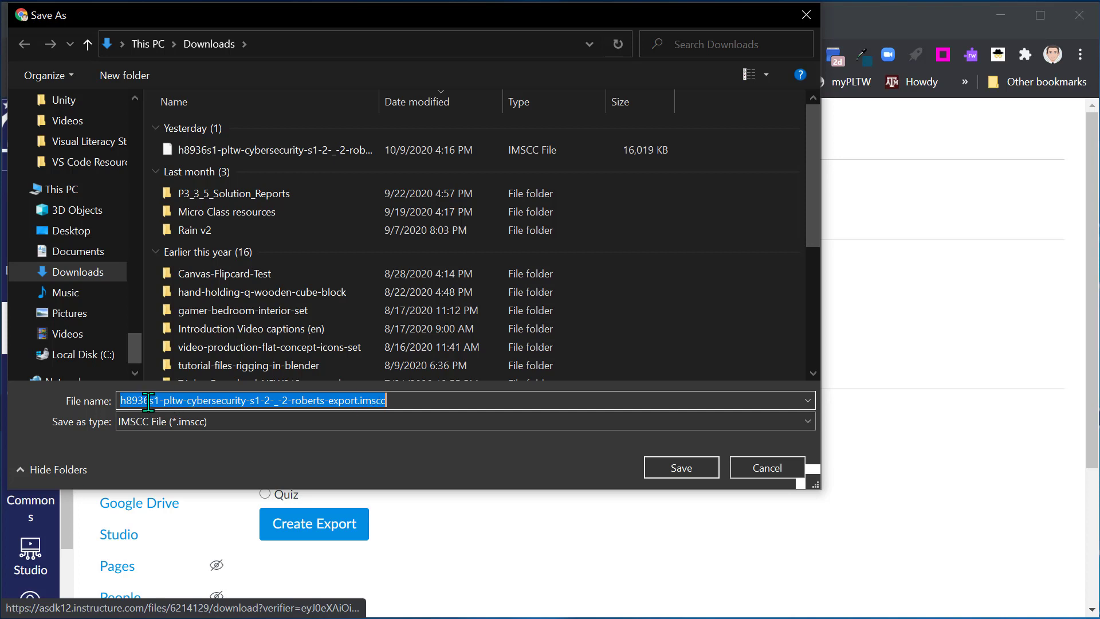
# - Rename the export file so cybersecurity-fall-2020 replaces everything before the teacher's surname, keeping the -export.imscc ending
pyautogui.click(358, 400)
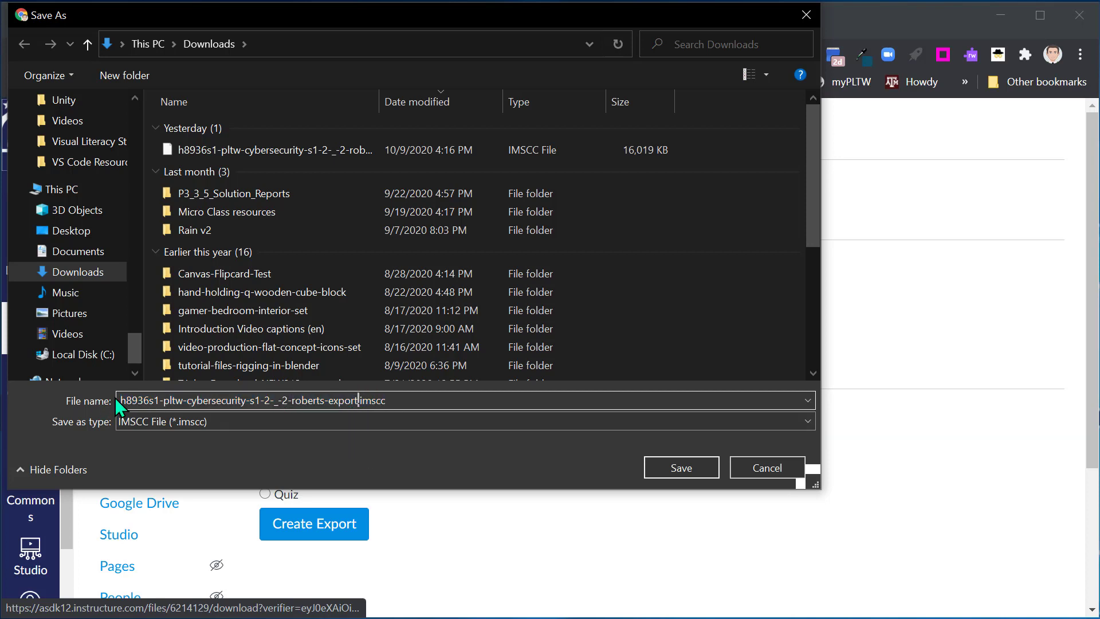
pyautogui.moveTo(118, 400); pyautogui.dragTo(187, 395)
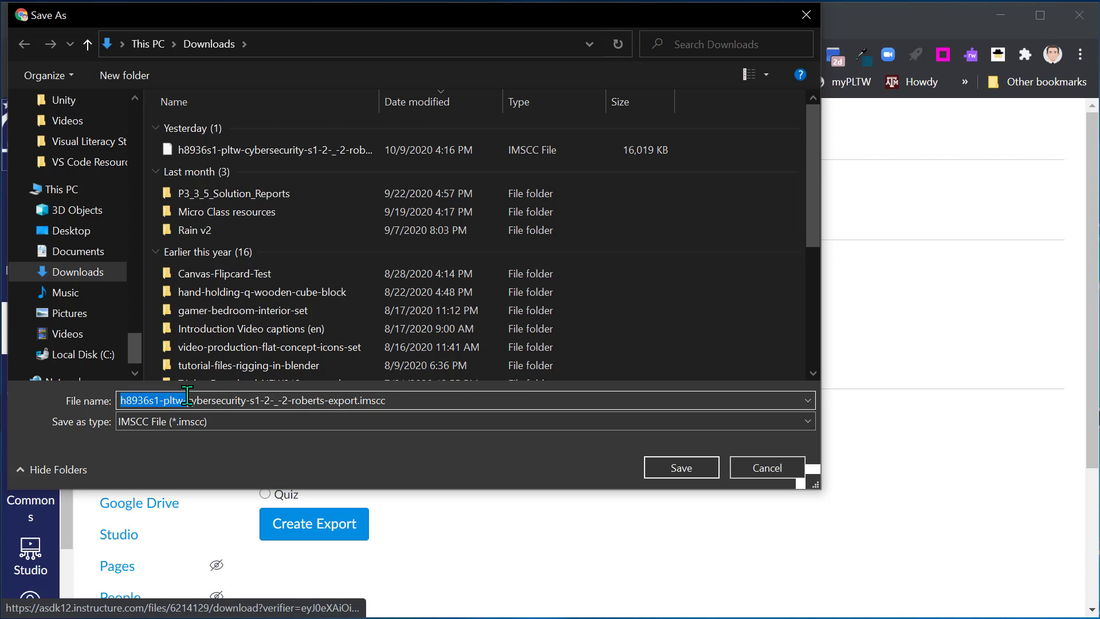
pyautogui.press('BackSpace')
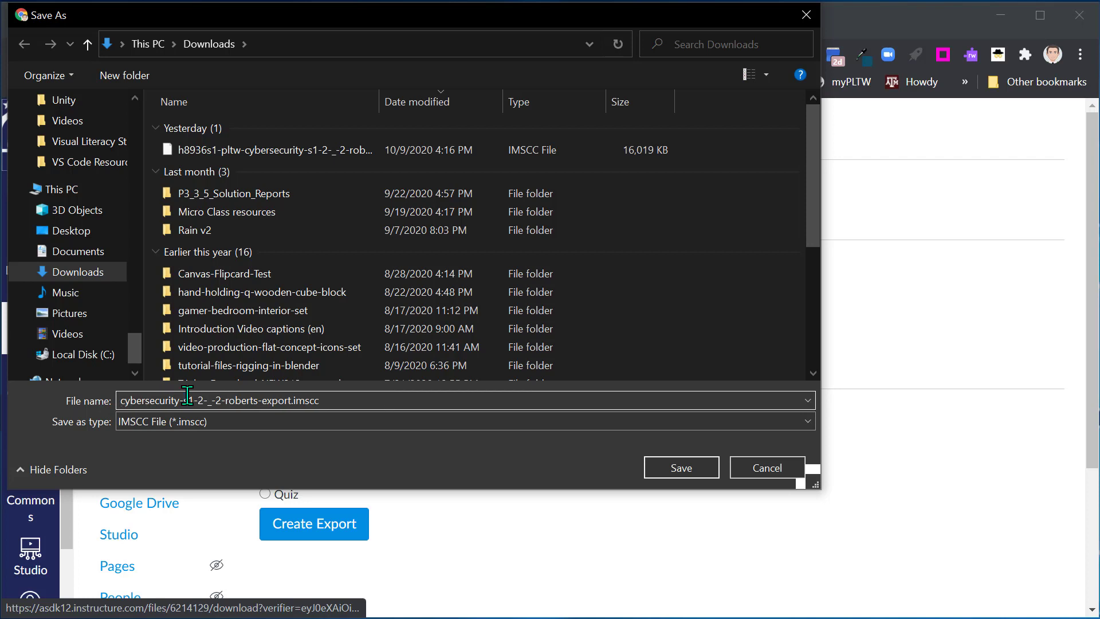
pyautogui.moveTo(188, 400); pyautogui.dragTo(228, 402)
pyautogui.press('BackSpace')
pyautogui.press('BackSpace')
pyautogui.write('fall-2020-r')
pyautogui.click(228, 400)
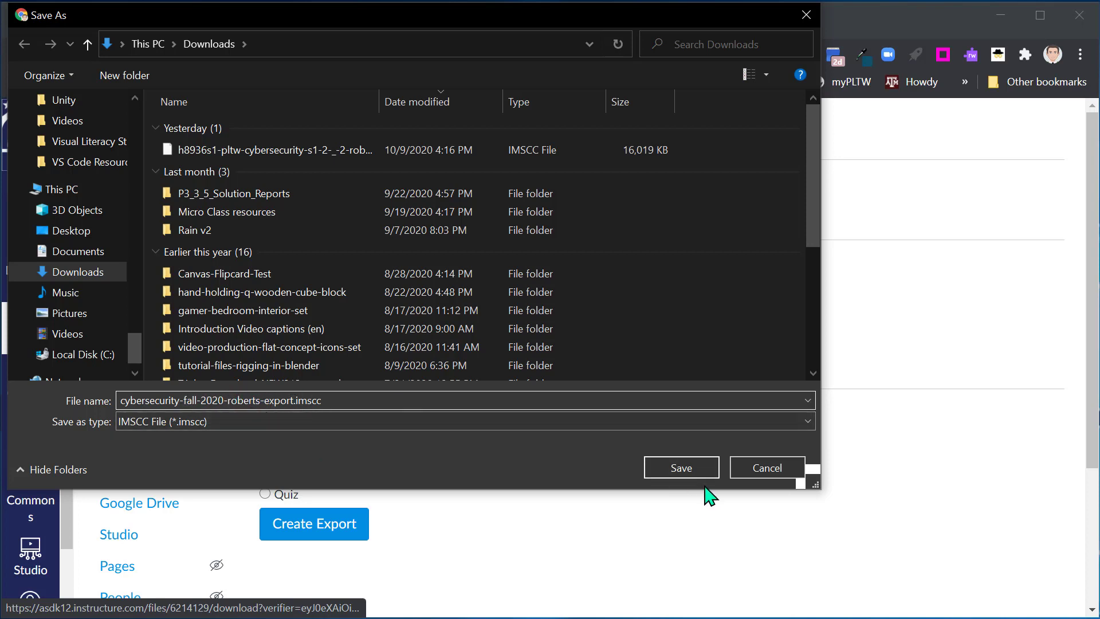
# - Save the renamed export file to the Desktop
pyautogui.click(75, 235)
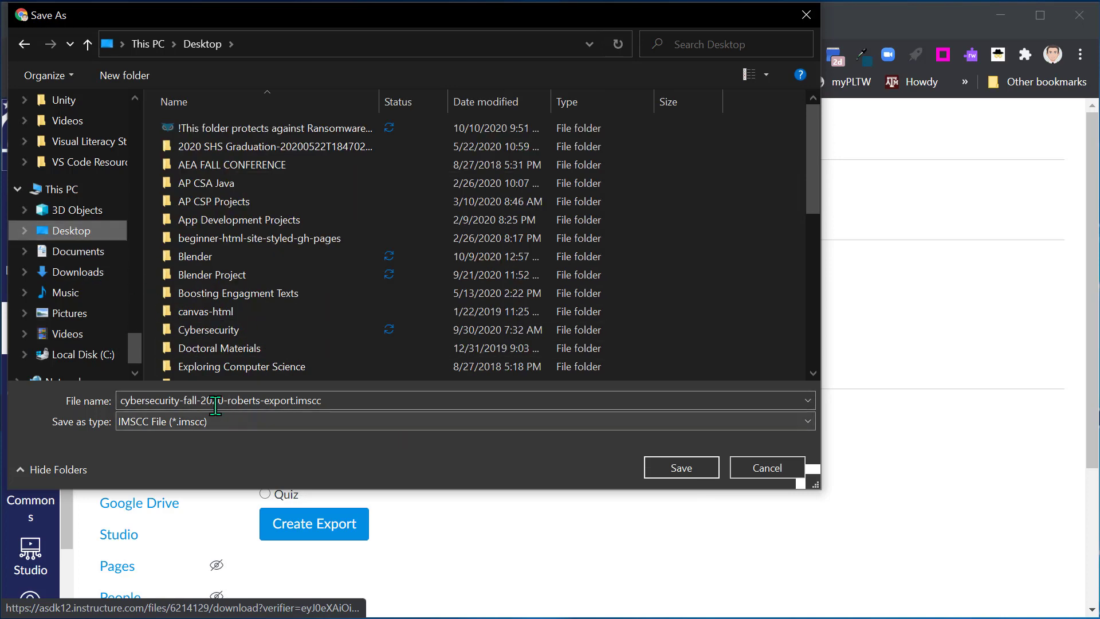
pyautogui.click(665, 466)
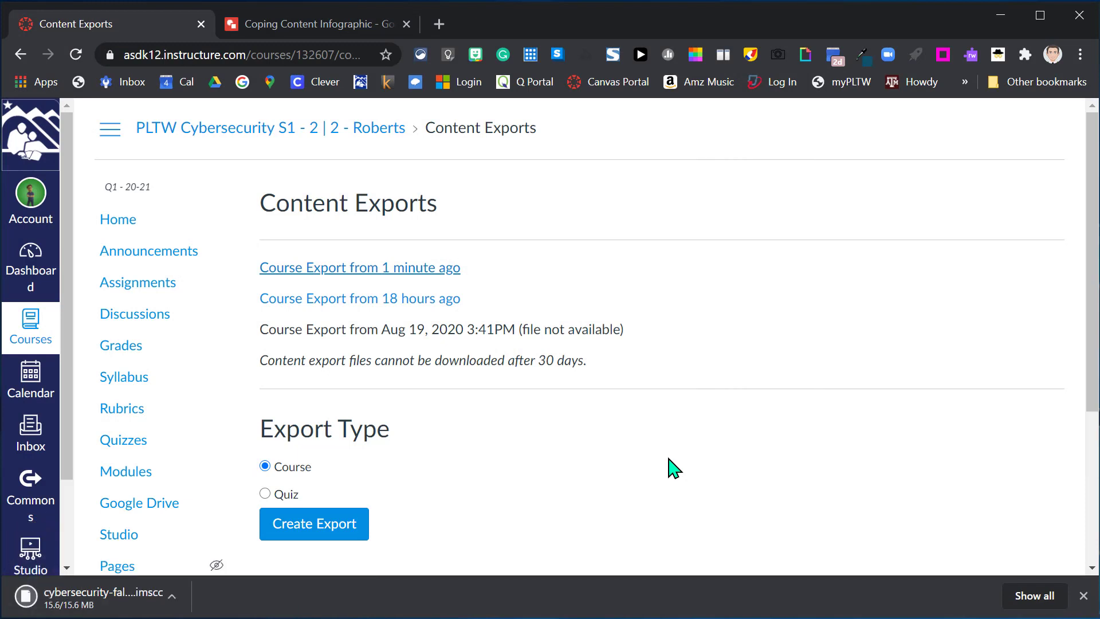
pyautogui.click(104, 605)
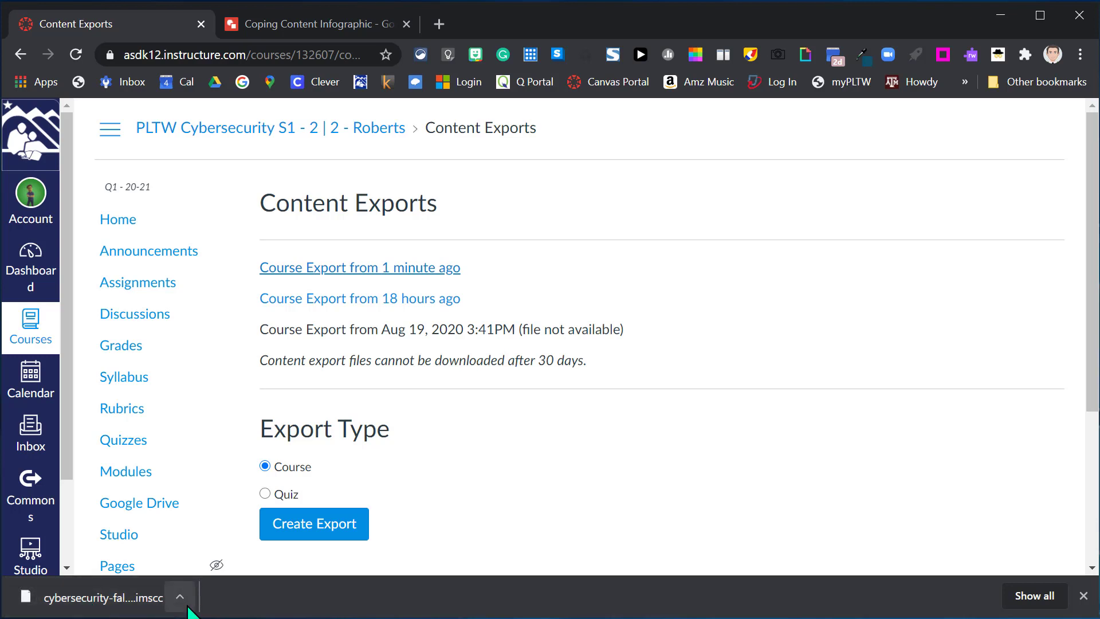
# - Switch to Google Drive in a new browser tab and look through the My Drive folders
pyautogui.click(435, 26)
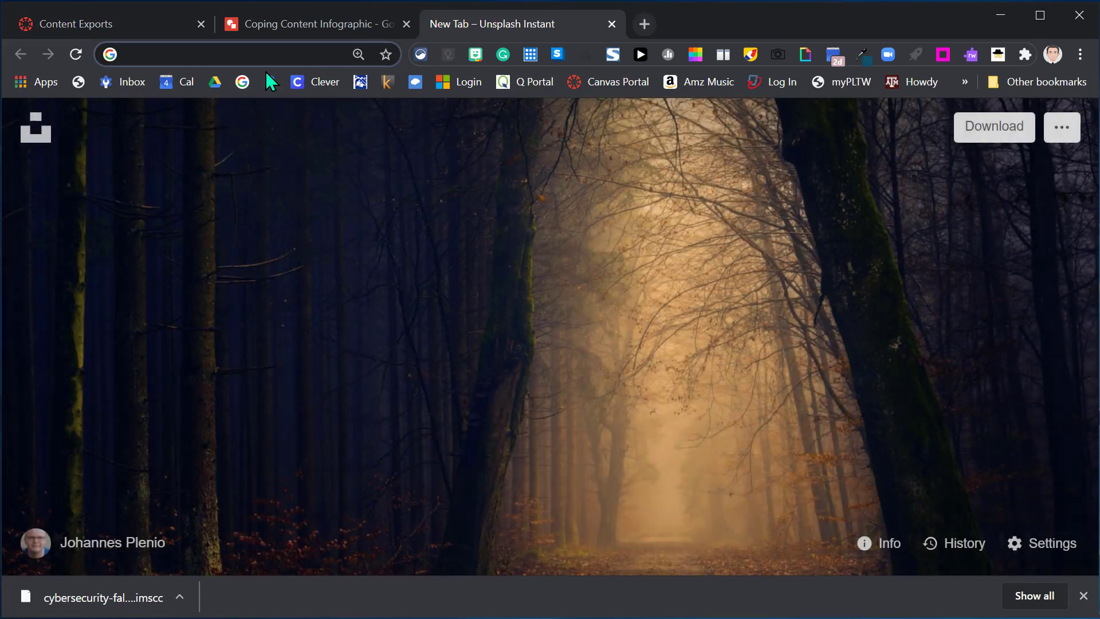
pyautogui.click(218, 81)
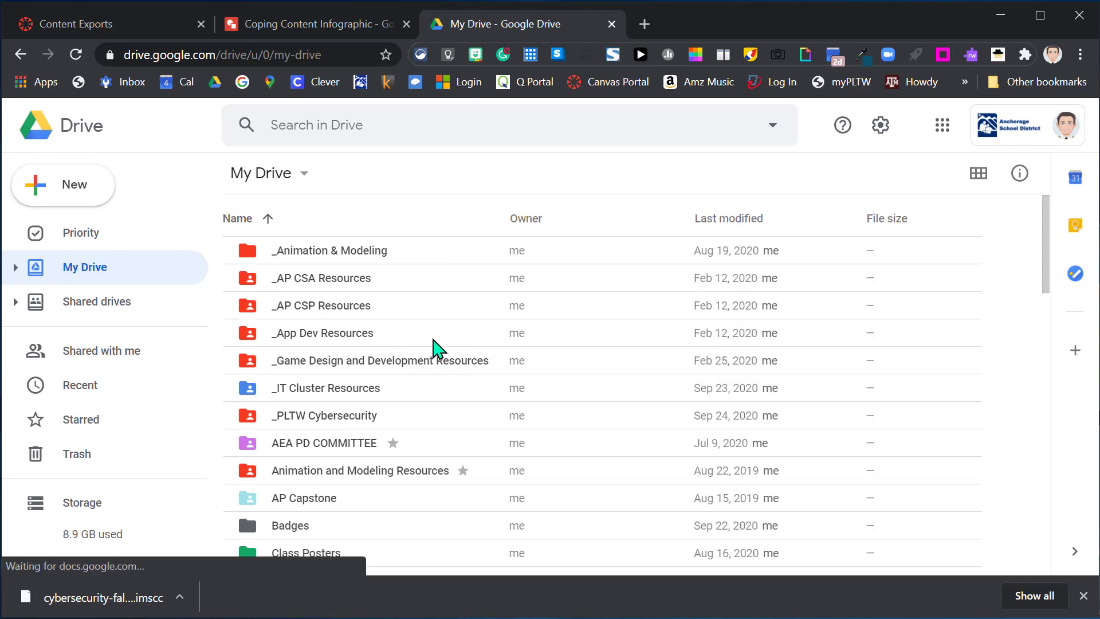
pyautogui.scroll(-3, 436, 346)
pyautogui.scroll(-2, 438, 346)
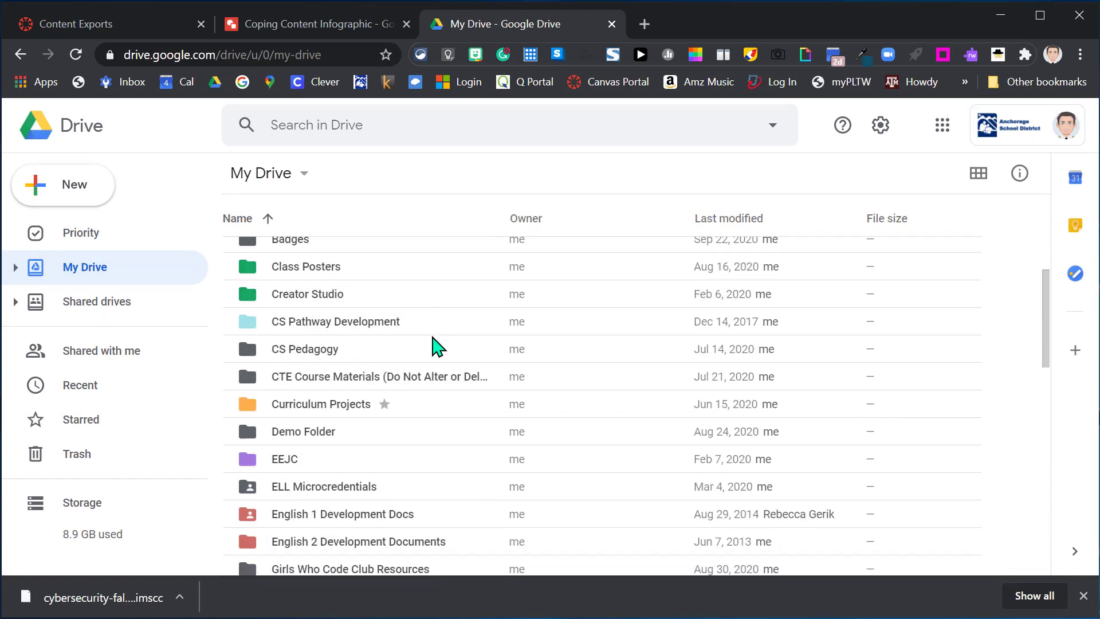
pyautogui.scroll(5, 418, 337)
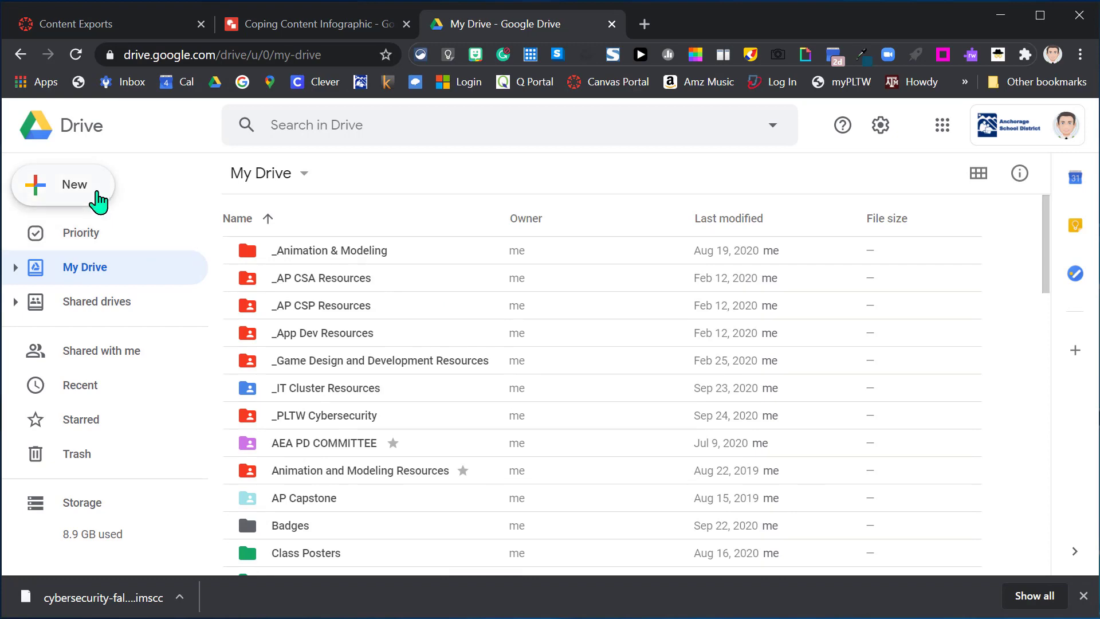
# - Create a new folder named Archived Canvas Courses in My Drive
pyautogui.click(98, 201)
pyautogui.click(90, 235)
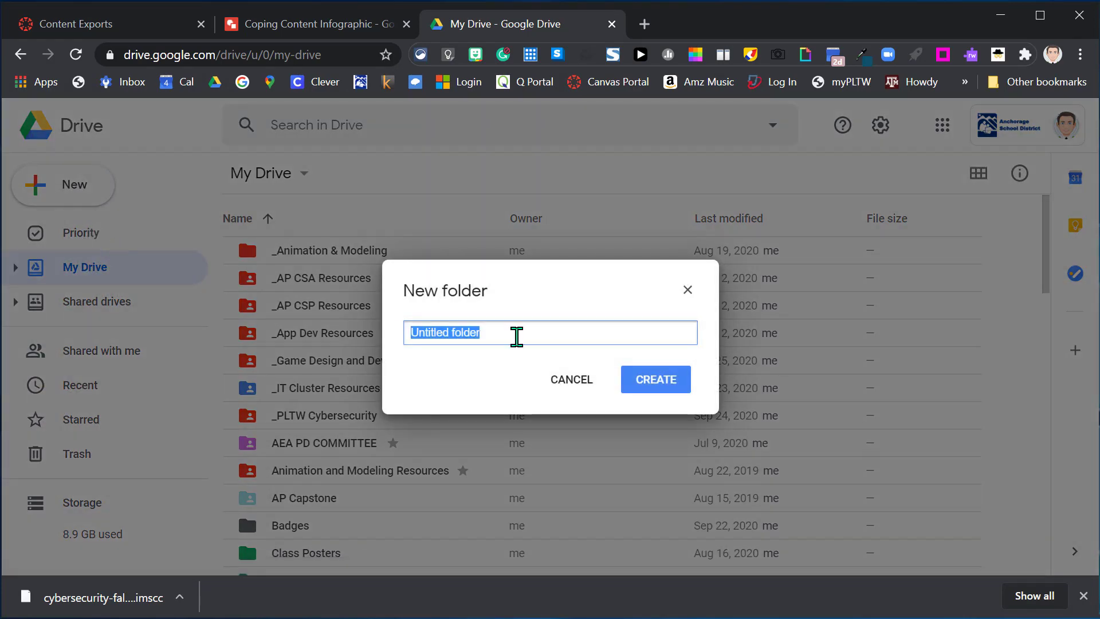
pyautogui.write('Archived Canvas Courses')
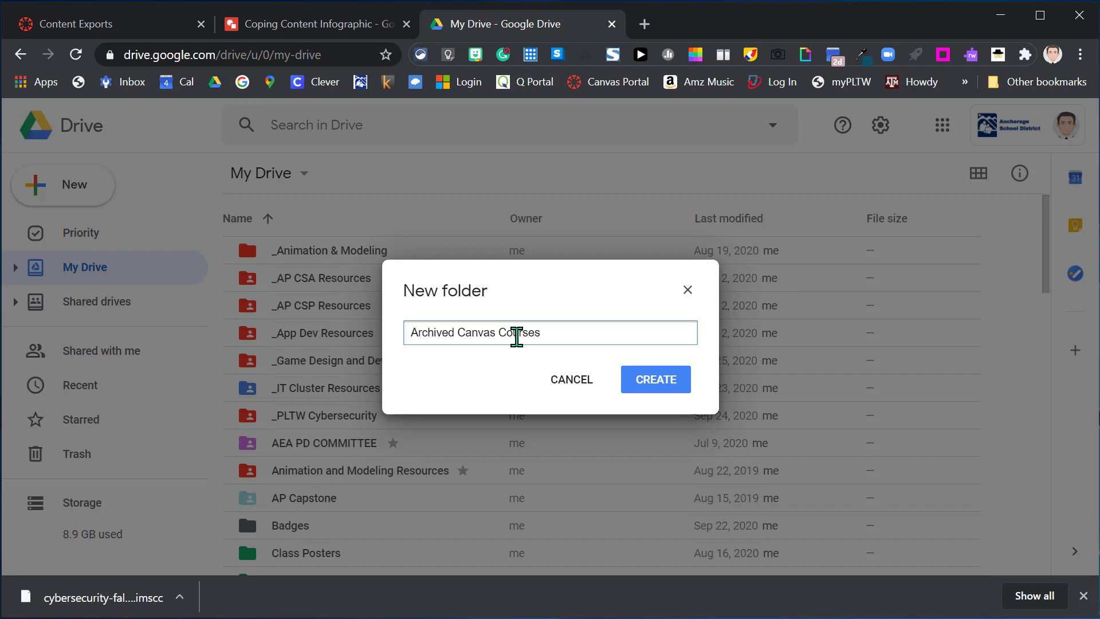
pyautogui.click(636, 388)
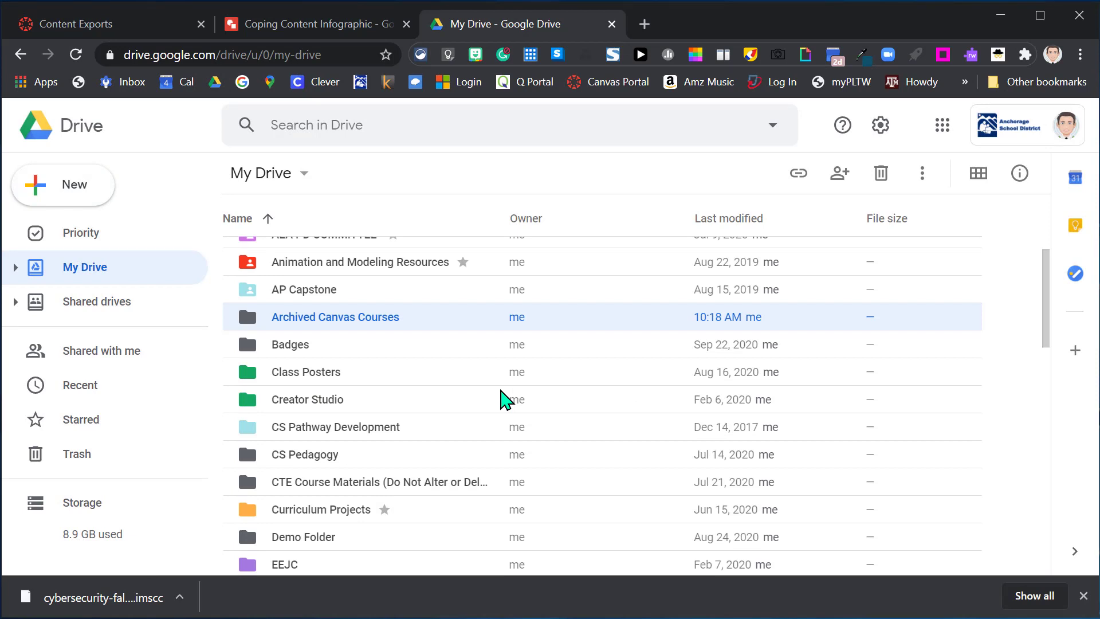
# - Open the Archived Canvas Courses folder and upload the downloaded cybersecurity .imscc export into it
pyautogui.scroll(-10, 376, 359)
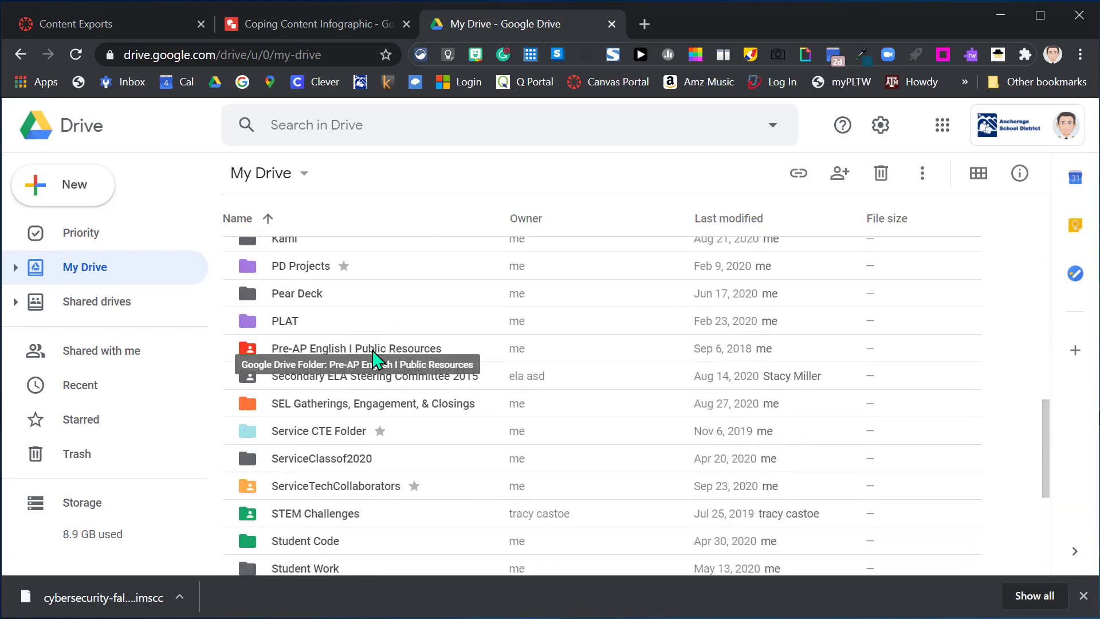
pyautogui.scroll(15, 369, 350)
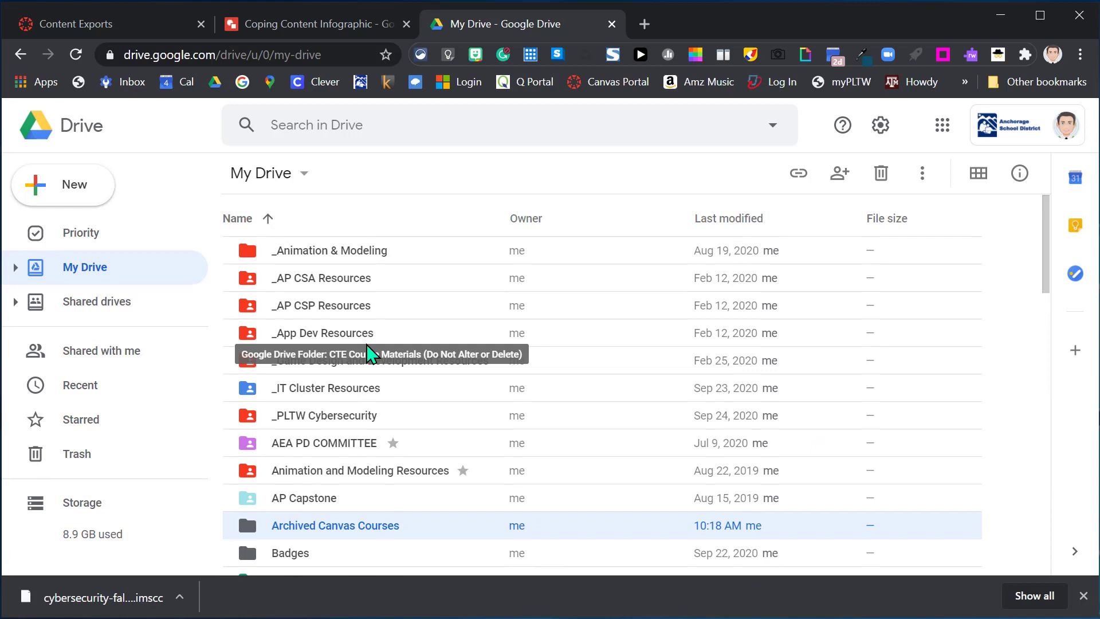
pyautogui.scroll(-3, 368, 346)
pyautogui.scroll(-3, 365, 350)
pyautogui.scroll(3, 373, 358)
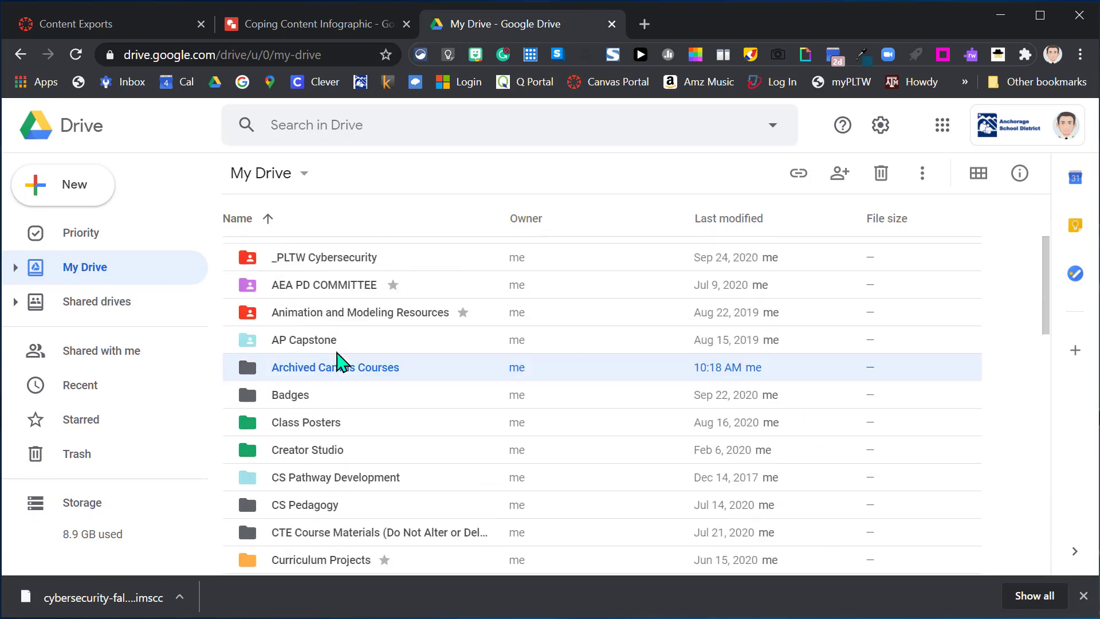
pyautogui.doubleClick(317, 381)
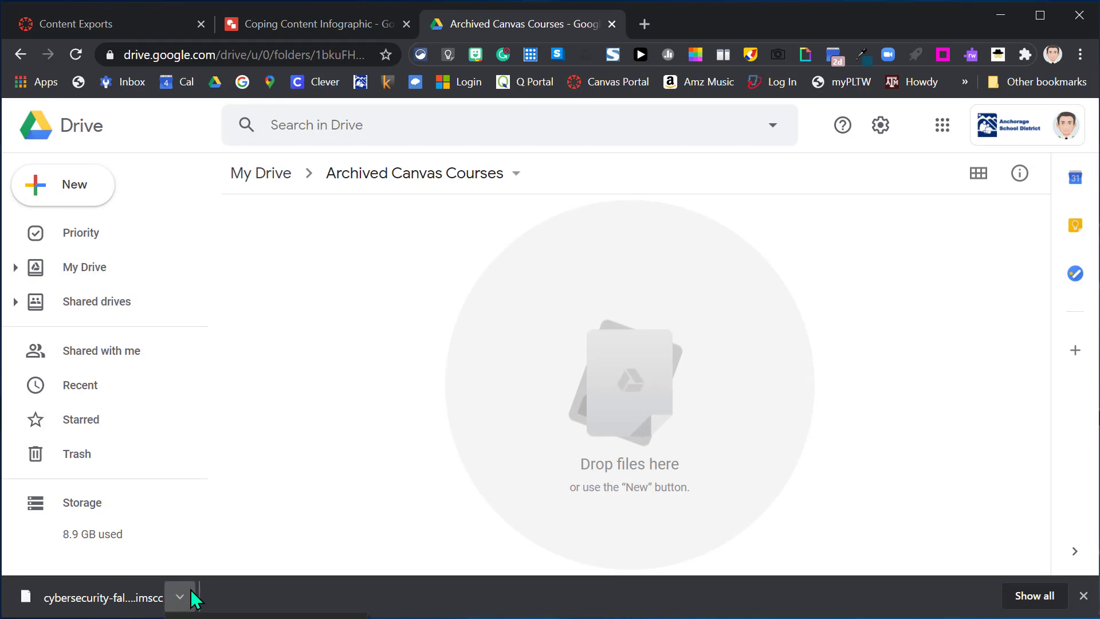
pyautogui.moveTo(91, 610); pyautogui.dragTo(596, 369)
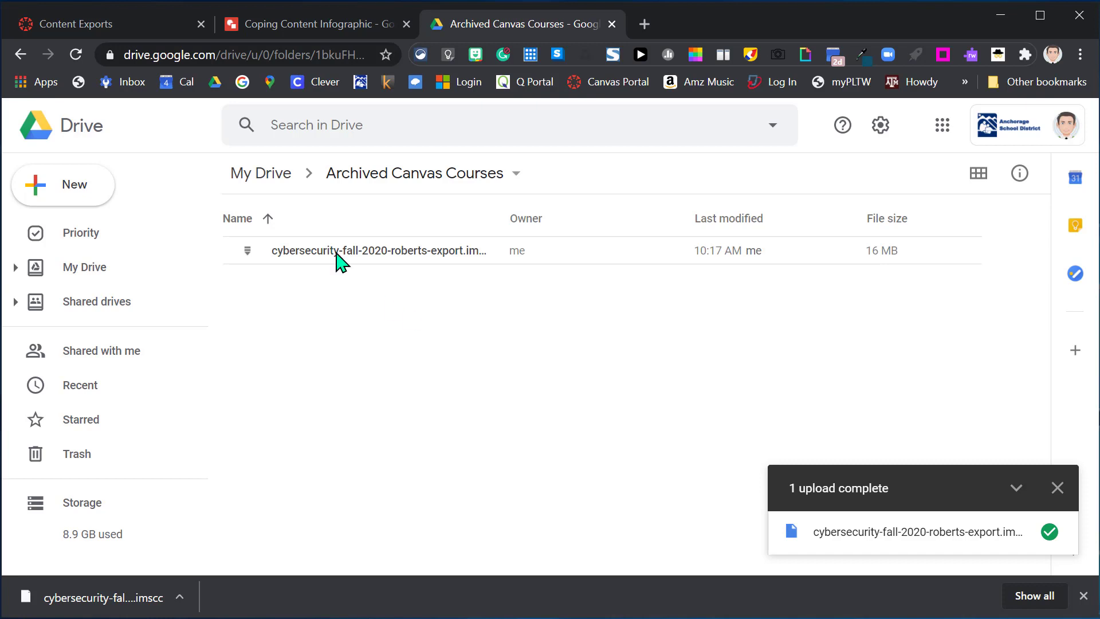
# - Switch back to Canvas and open the unpublished Q2 - 20-21 course PLTW Cybersecurity S1 - 1 from the dashboard
pyautogui.click(133, 25)
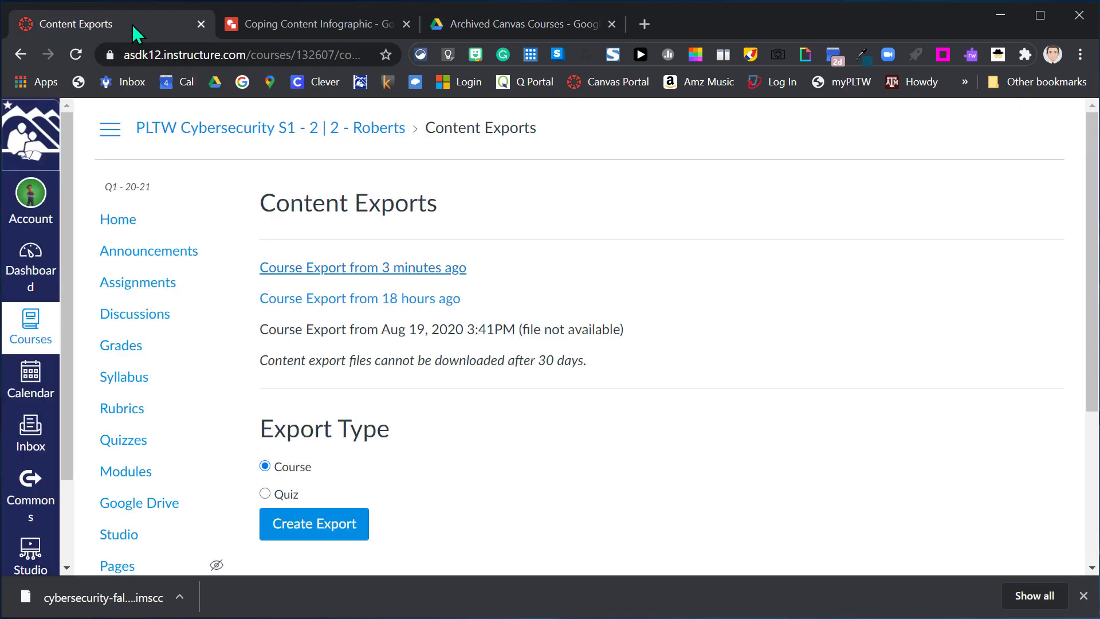
pyautogui.click(29, 266)
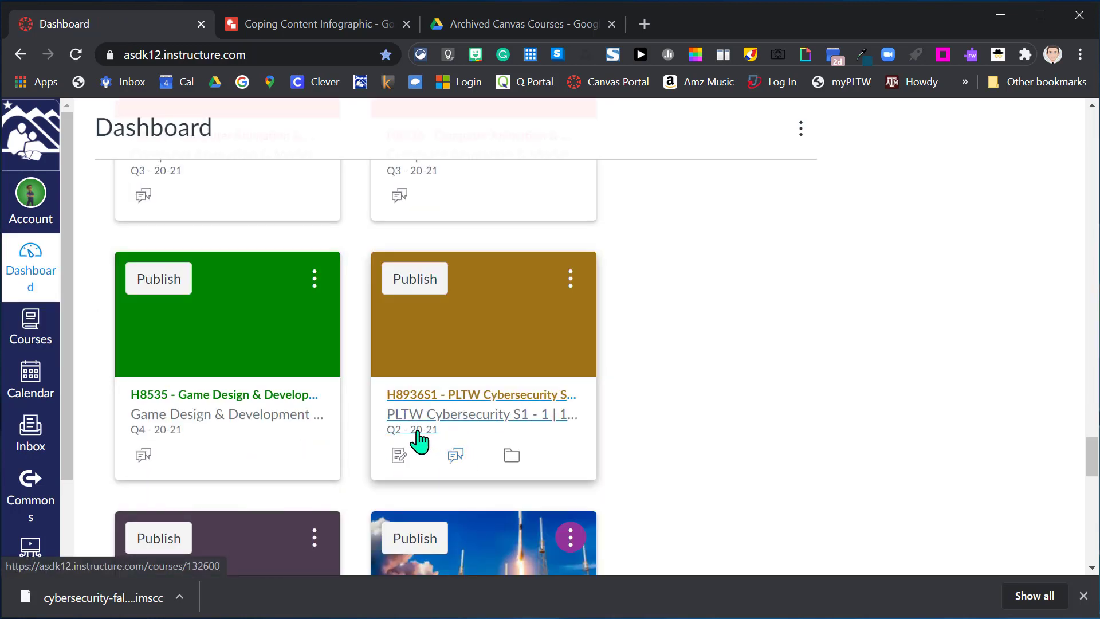
pyautogui.click(473, 408)
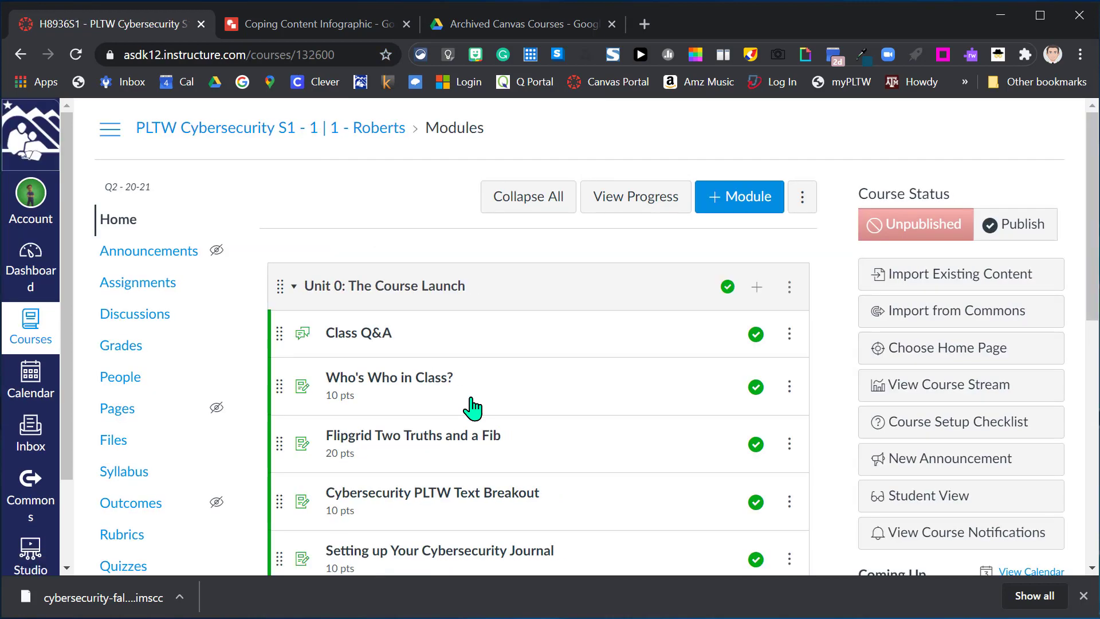
# - Review the course's modules and delete the module Unit 0: The Course Launch
pyautogui.scroll(-10, 710, 321)
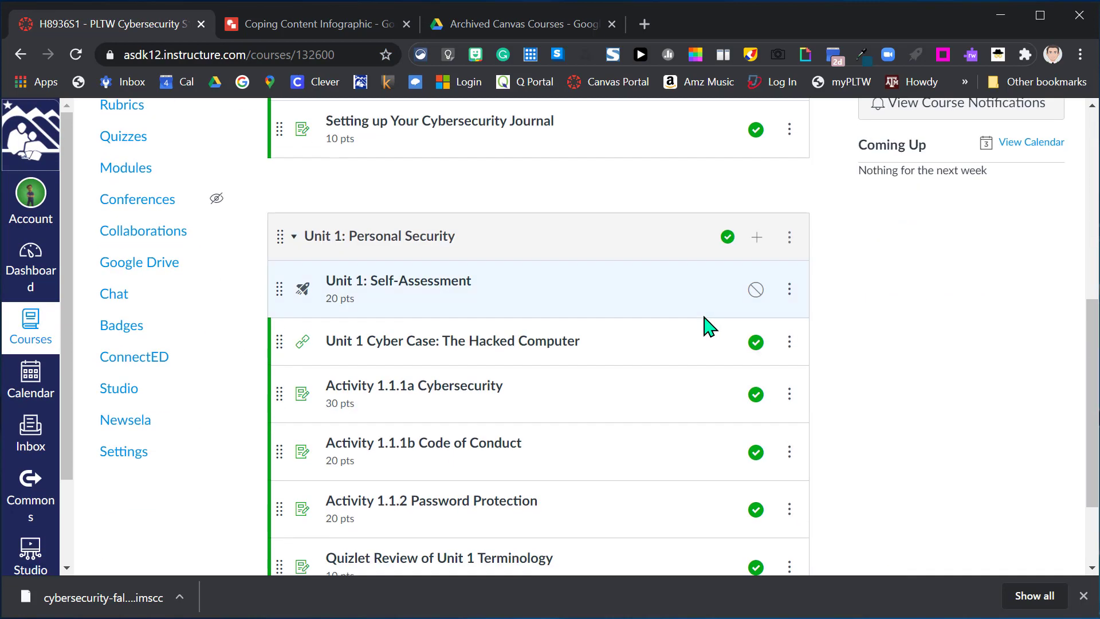
pyautogui.scroll(10, 710, 327)
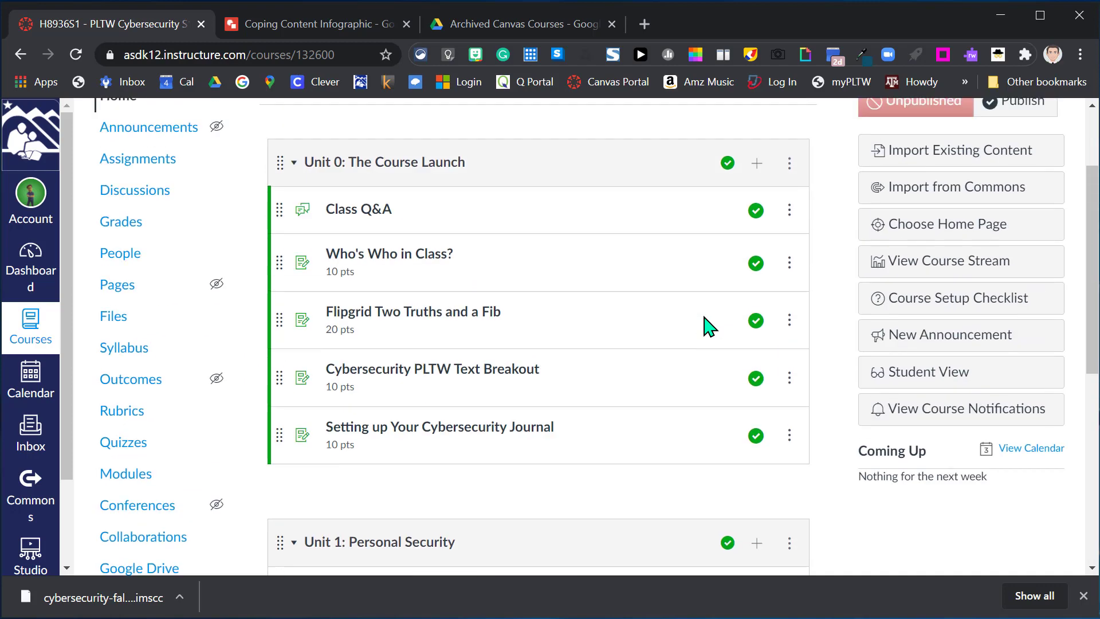
pyautogui.scroll(-3, 711, 326)
pyautogui.scroll(-7, 710, 327)
pyautogui.scroll(10, 710, 326)
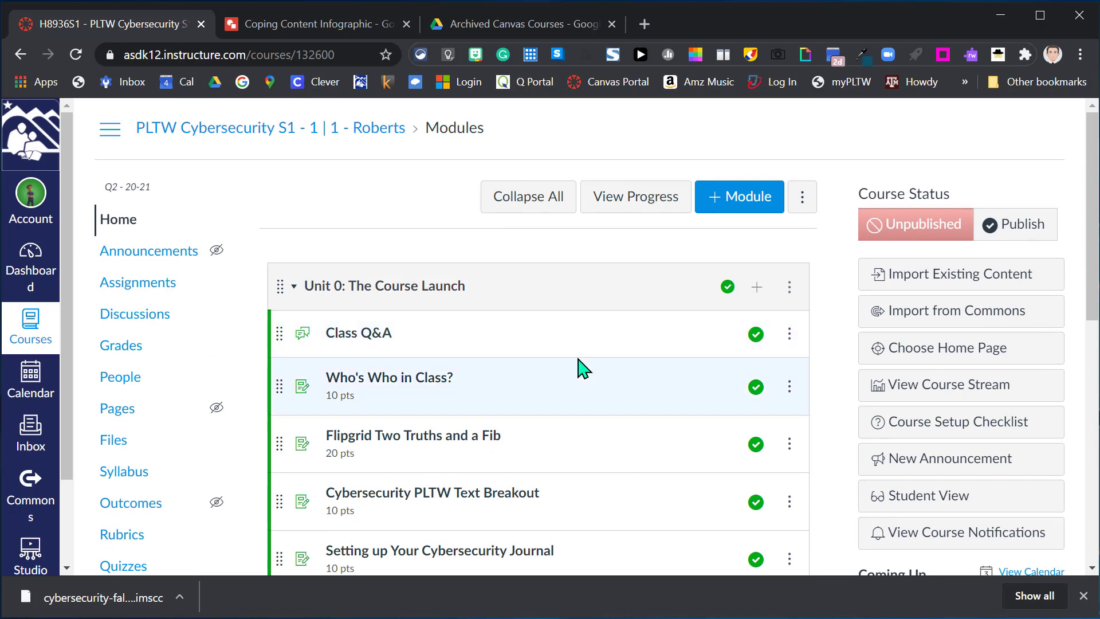
pyautogui.scroll(-3, 582, 369)
pyautogui.scroll(3, 469, 297)
pyautogui.click(790, 286)
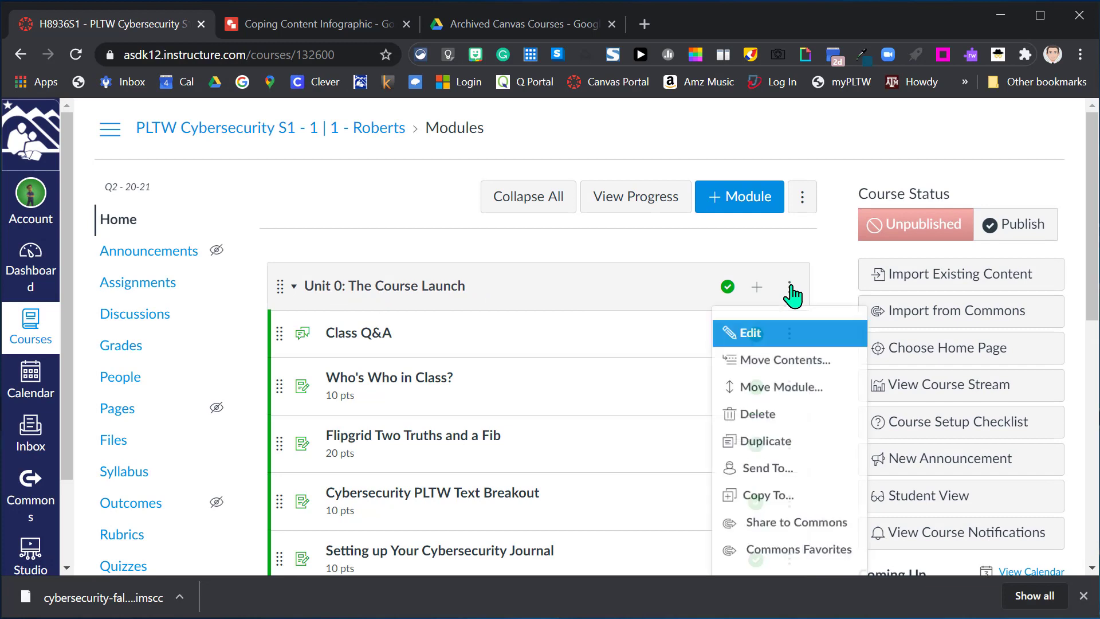
pyautogui.click(762, 421)
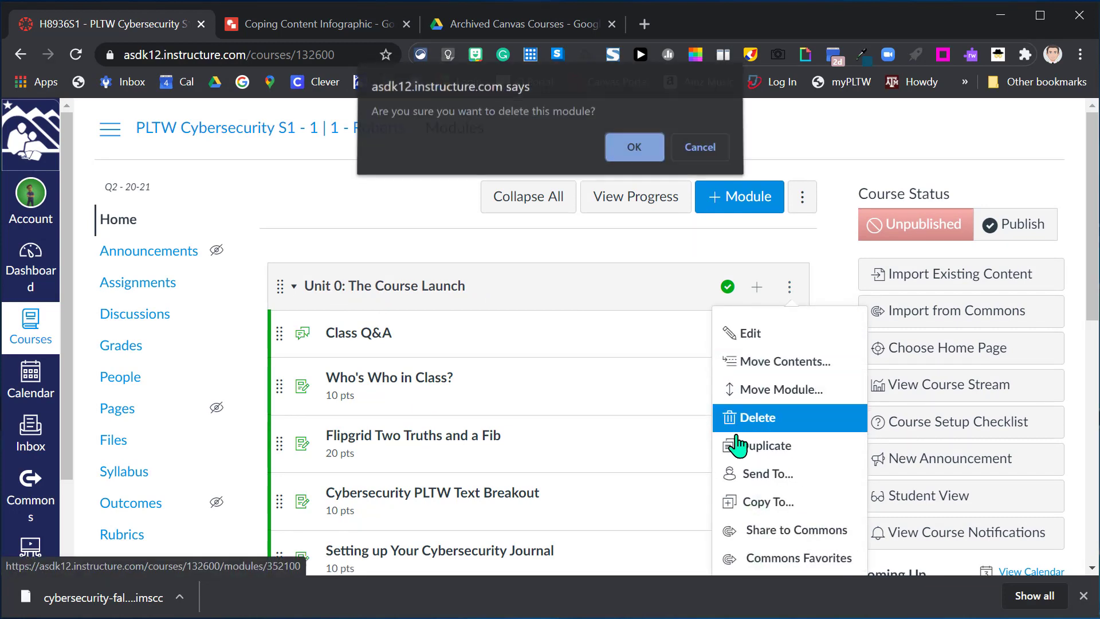
pyautogui.click(634, 156)
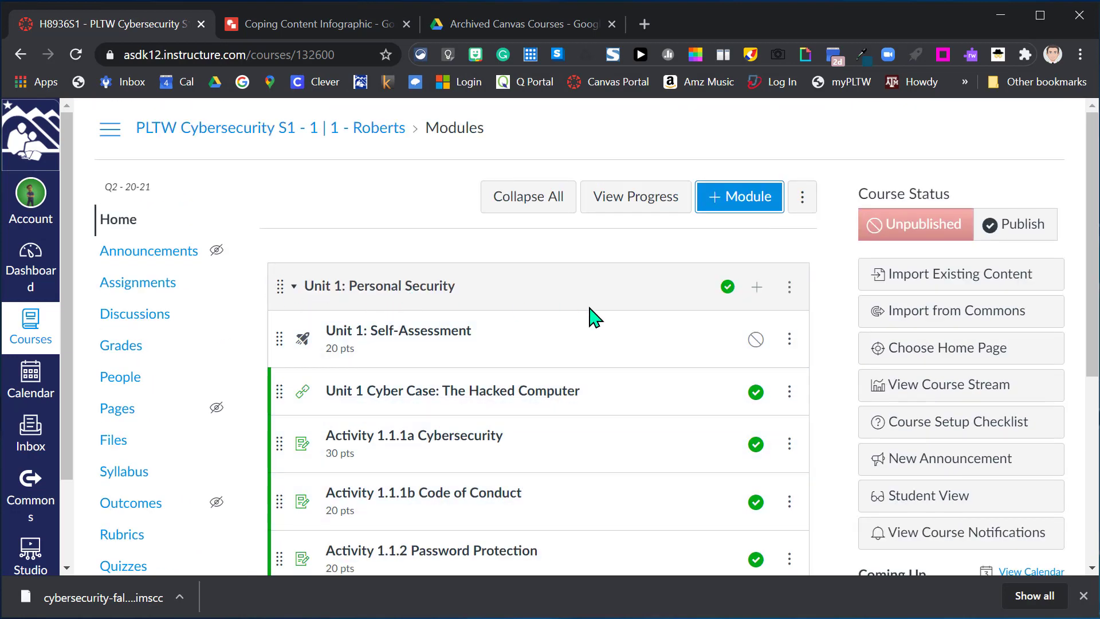
# - Look over the remaining Unit 1: Personal Security module and open the course's settings
pyautogui.scroll(-2, 559, 310)
pyautogui.scroll(2, 559, 311)
pyautogui.scroll(-2, 419, 258)
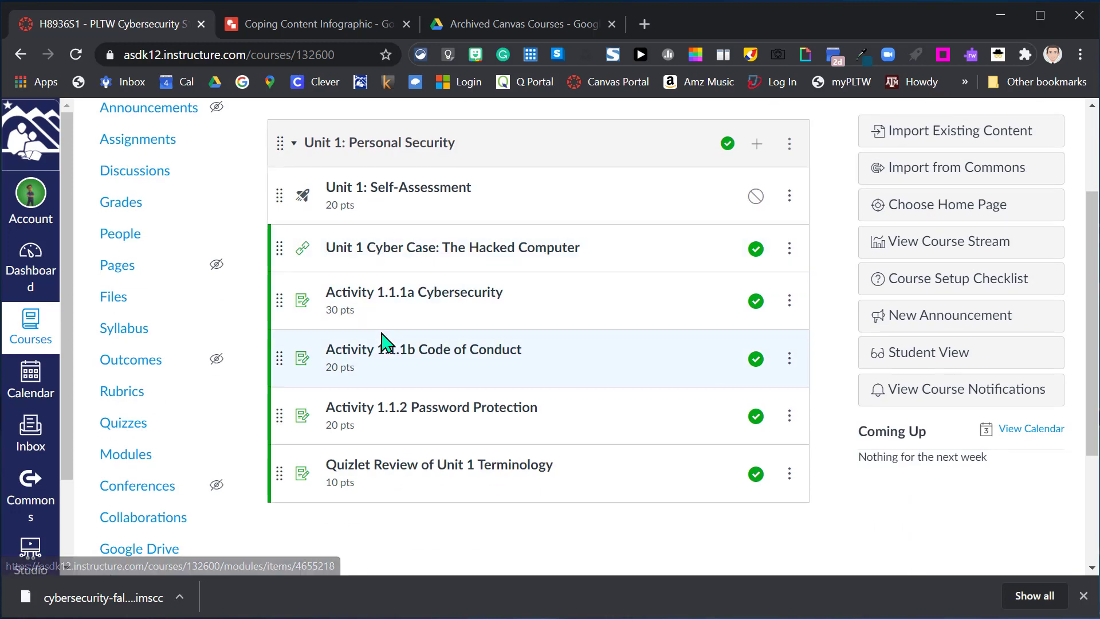
pyautogui.scroll(-3, 380, 344)
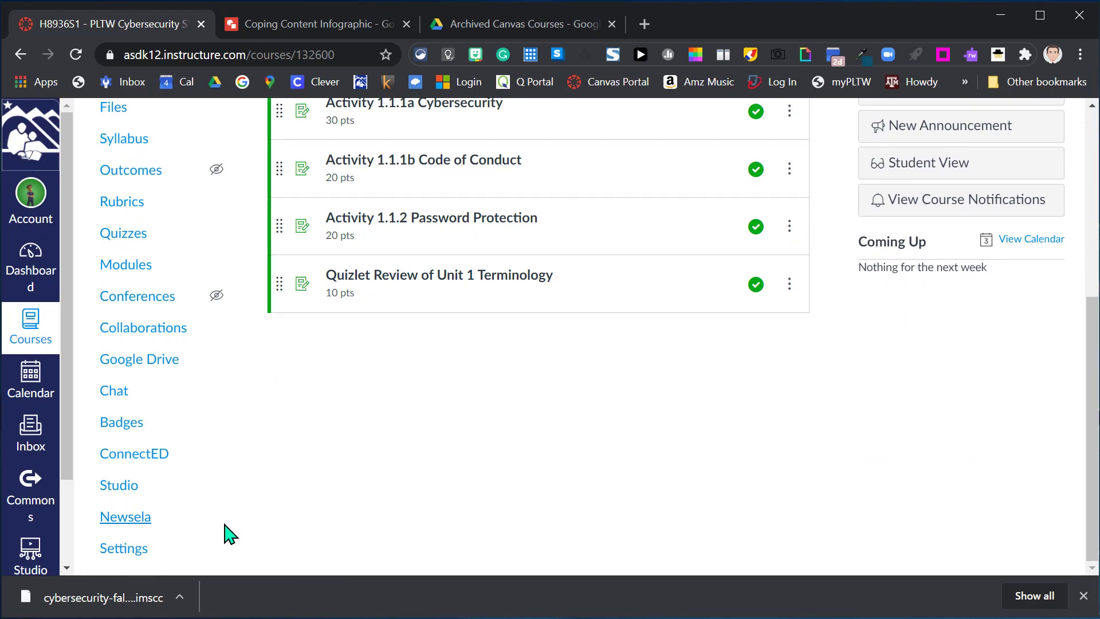
pyautogui.click(120, 552)
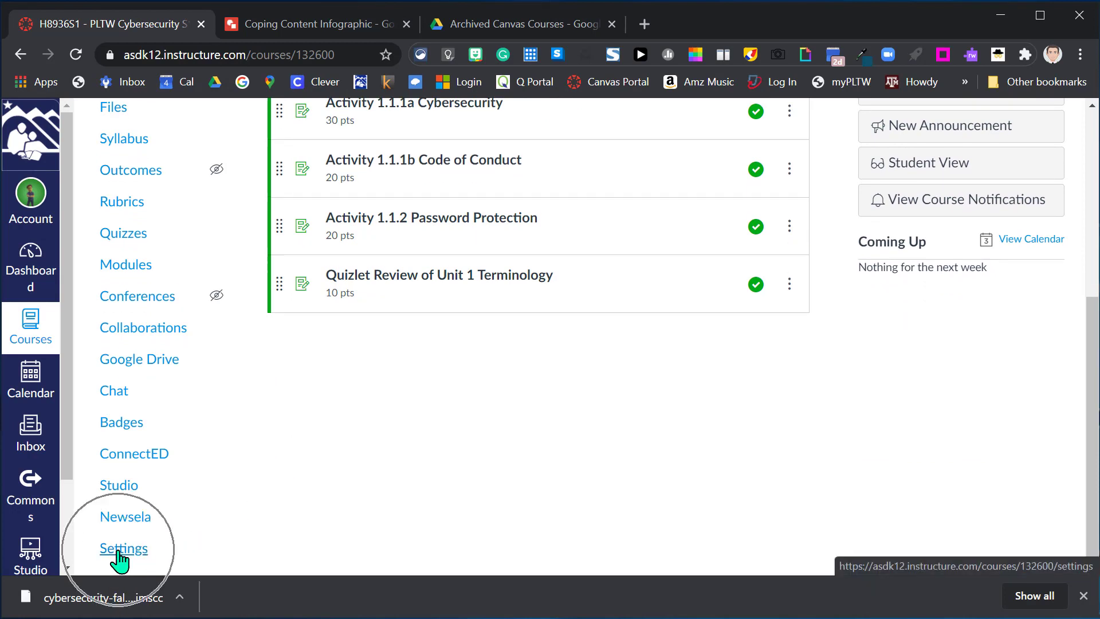
pyautogui.click(119, 551)
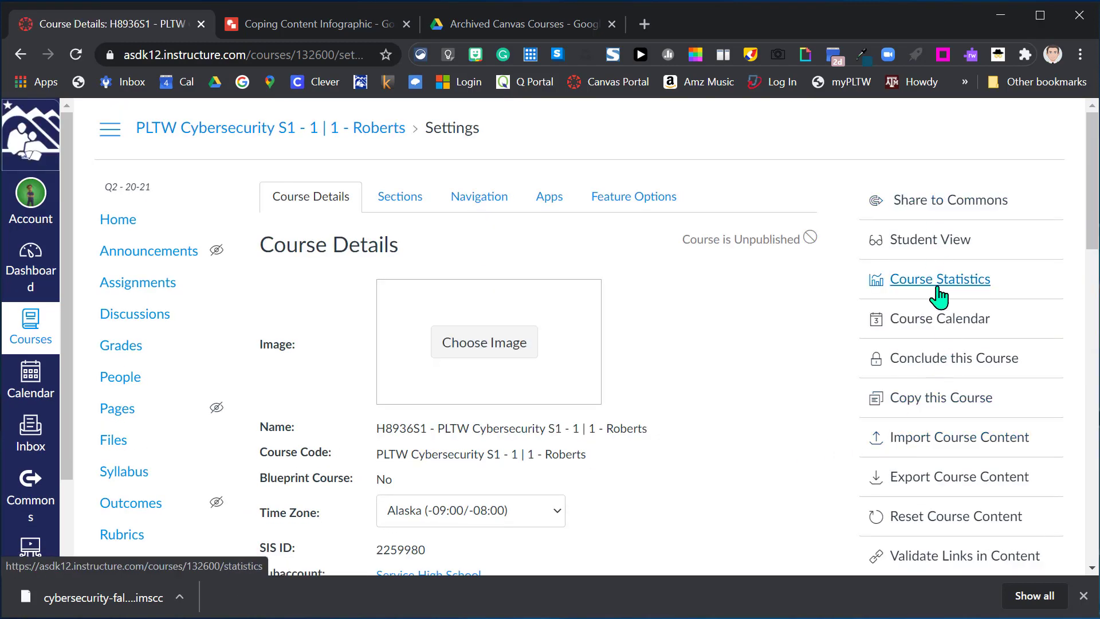
# - Look through the course details and open the page for importing course content
pyautogui.click(935, 439)
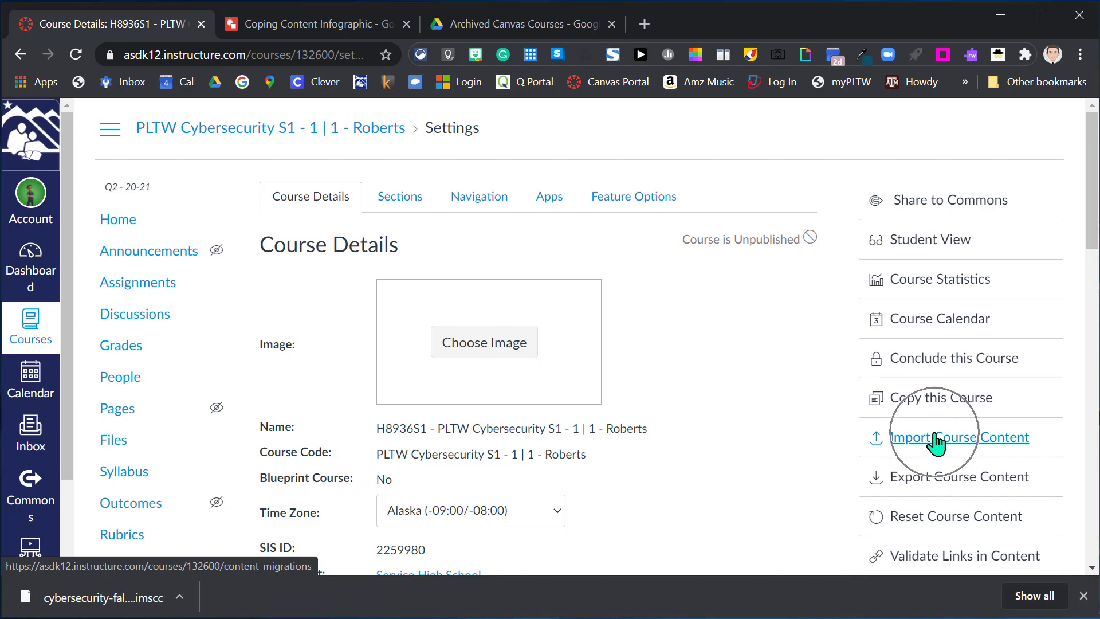
pyautogui.scroll(-10, 737, 417)
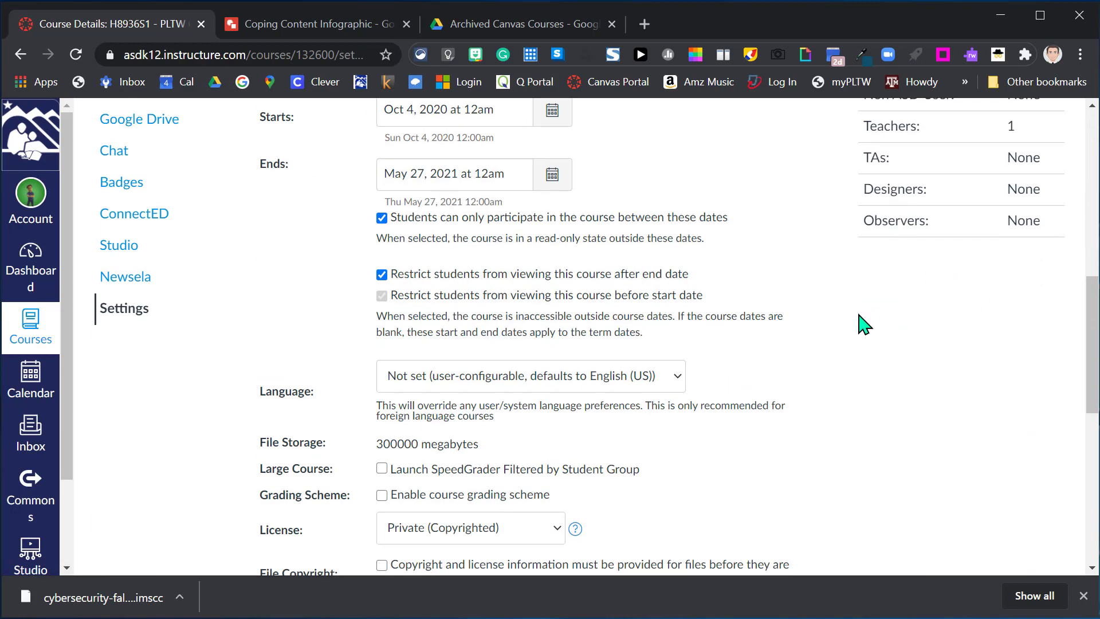
pyautogui.scroll(-10, 862, 322)
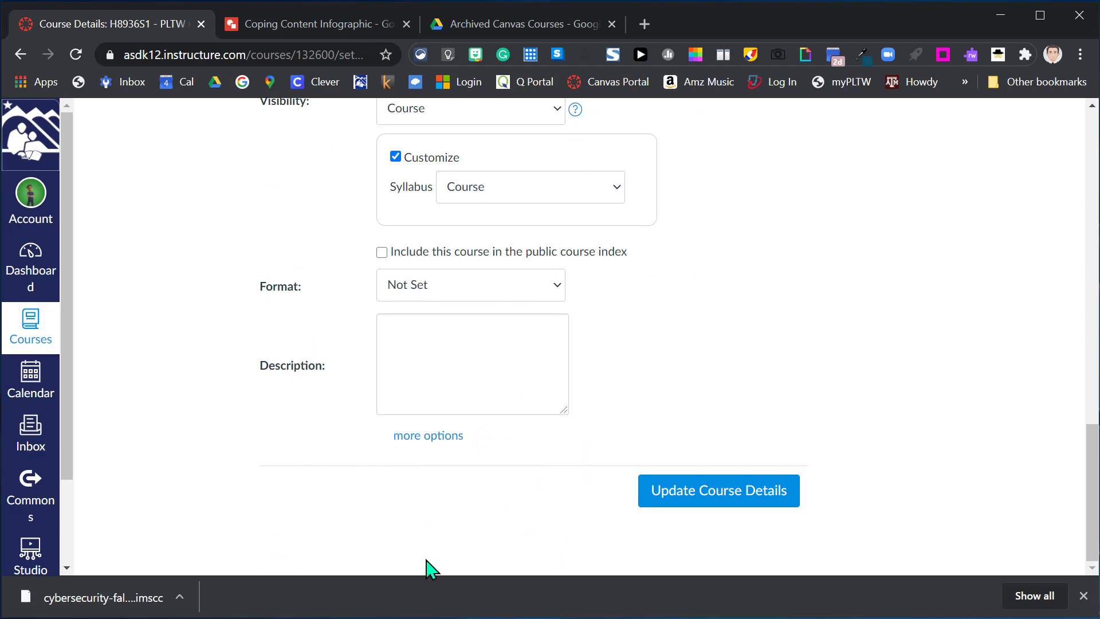
pyautogui.click(538, 485)
pyautogui.scroll(-3, 986, 381)
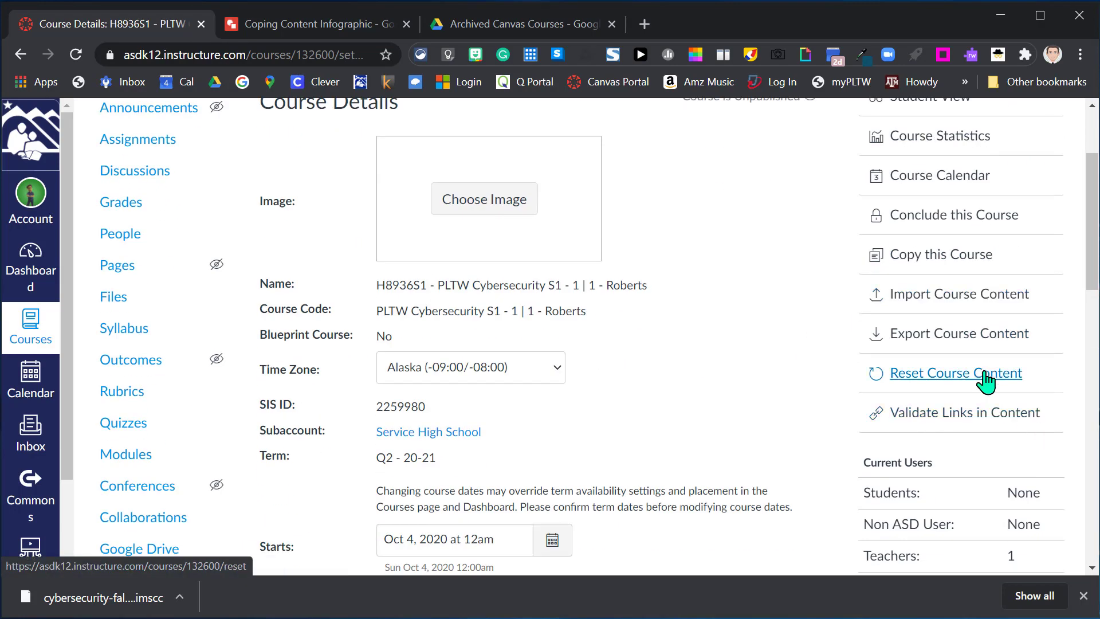
pyautogui.click(951, 301)
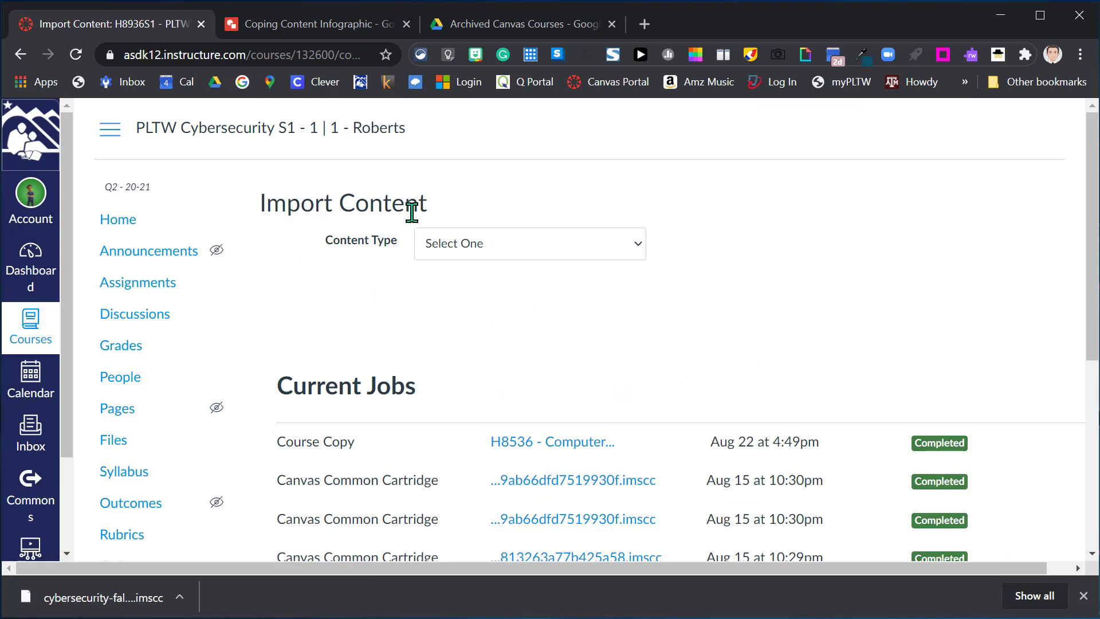
# - Set the import content type to Canvas Course Export Package and choose the cybersecurity fall 2020 .imscc export from the Desktop as source
pyautogui.click(498, 247)
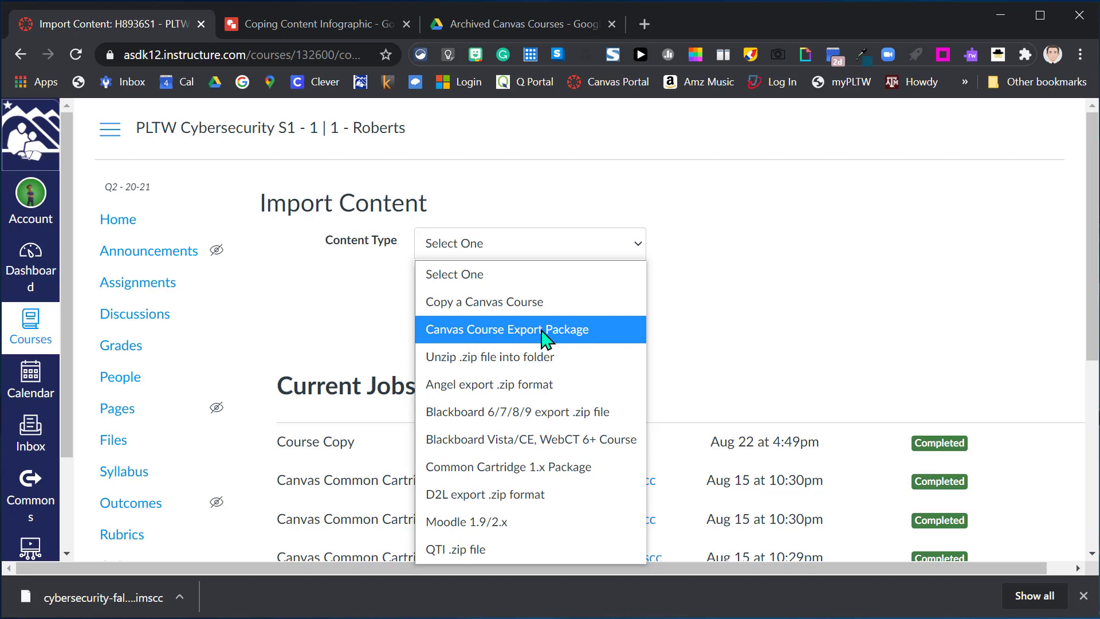
pyautogui.click(503, 333)
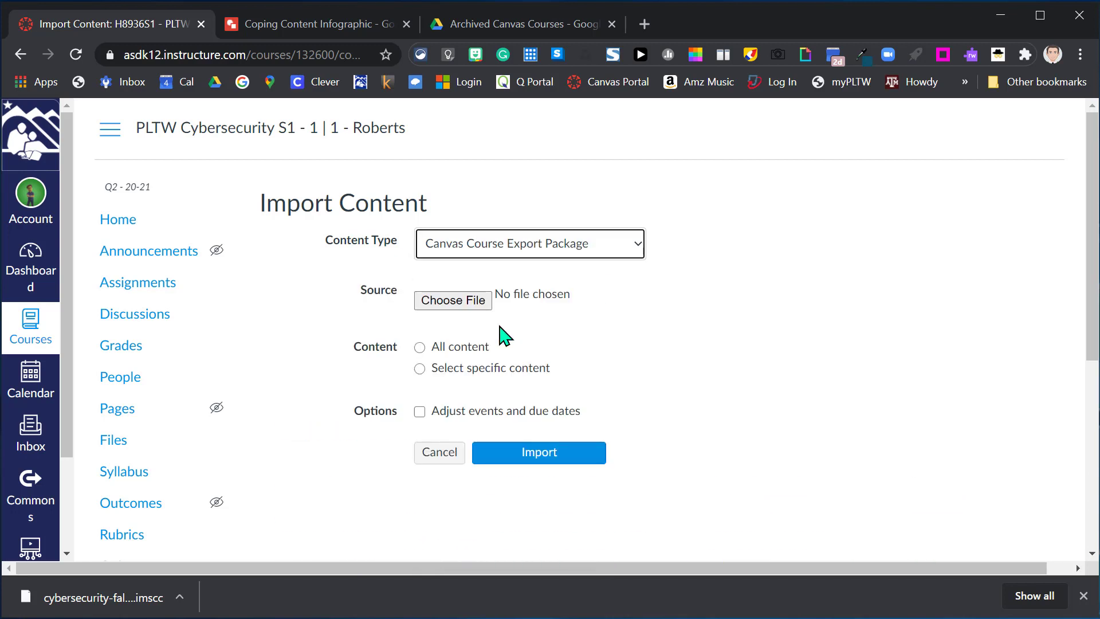
pyautogui.click(461, 302)
pyautogui.click(84, 136)
pyautogui.scroll(-6, 333, 273)
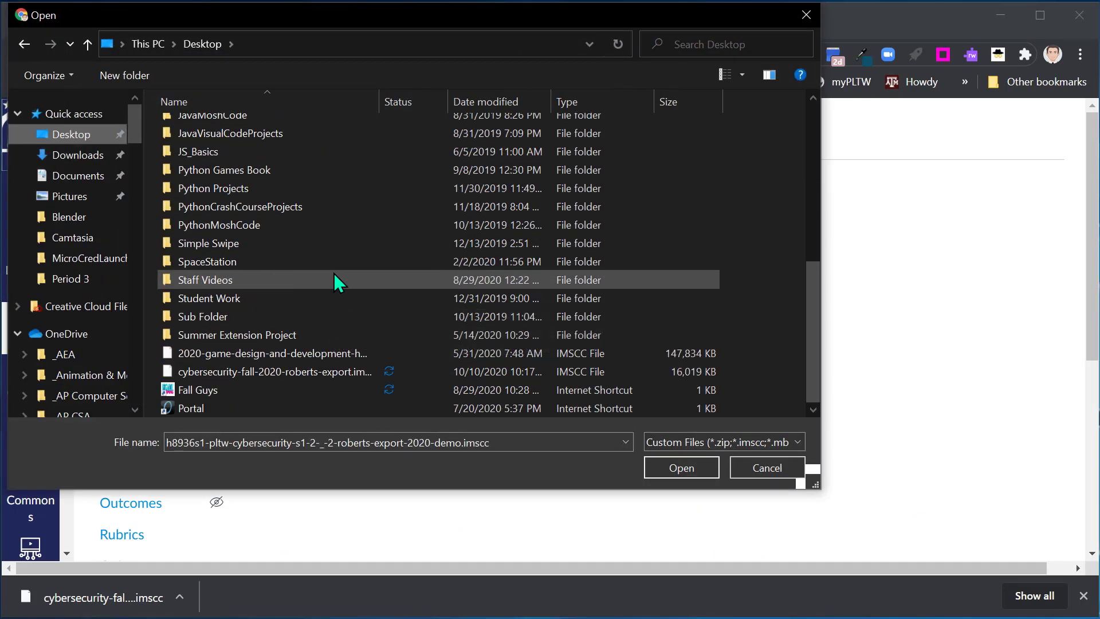
pyautogui.click(313, 370)
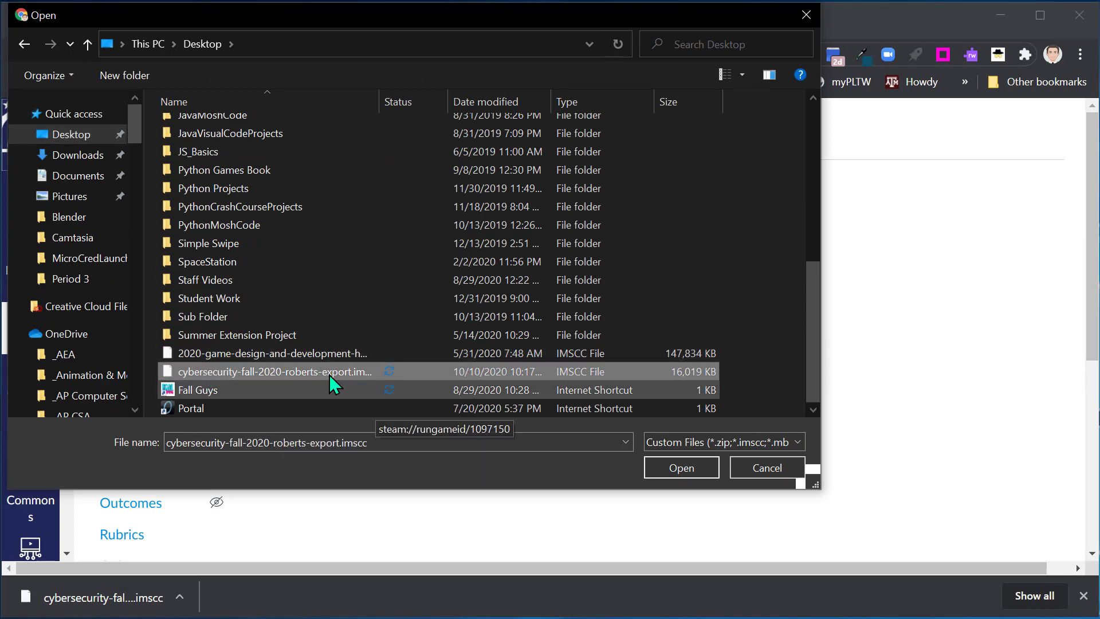
pyautogui.click(675, 473)
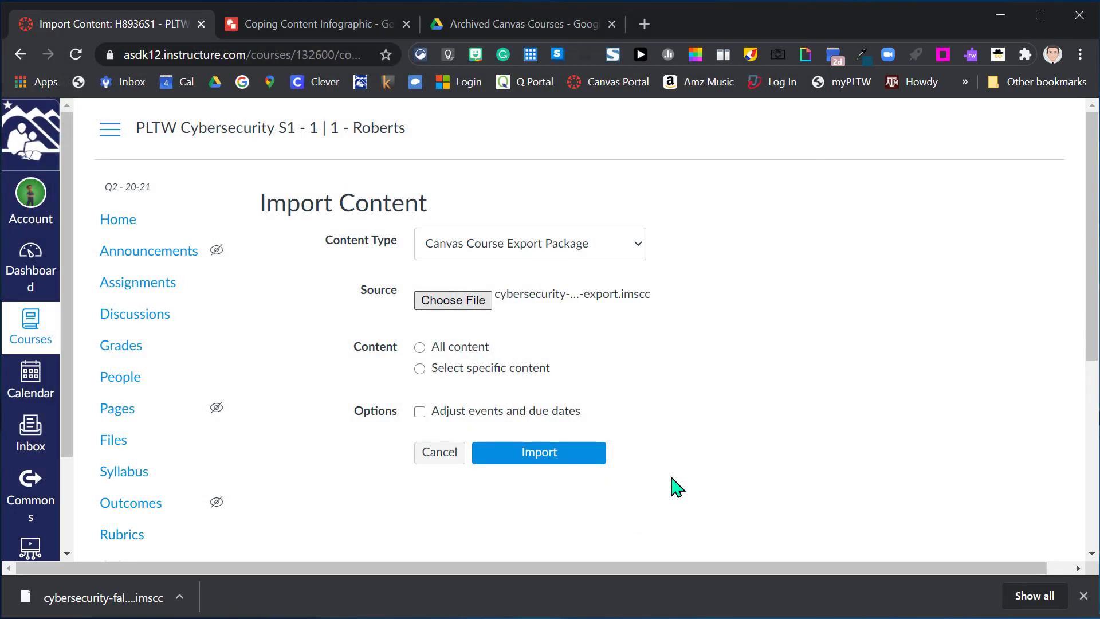
# - Limit the import to specific content and adjust events and due dates, changing the beginning date to Oct 19, 2020
pyautogui.click(419, 348)
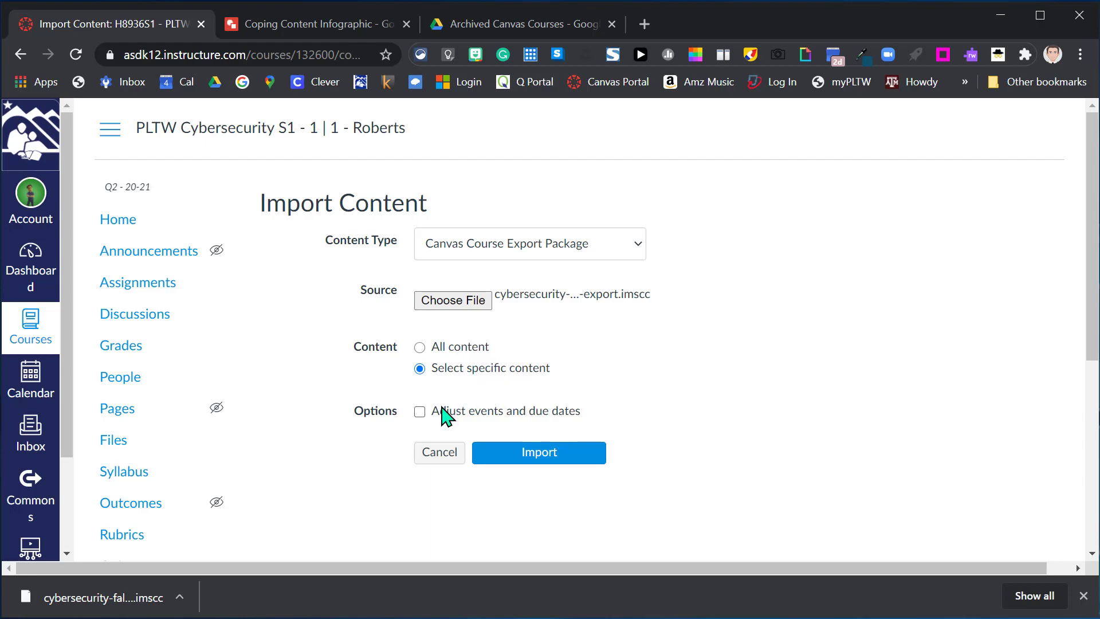
pyautogui.click(420, 412)
pyautogui.scroll(-3, 603, 431)
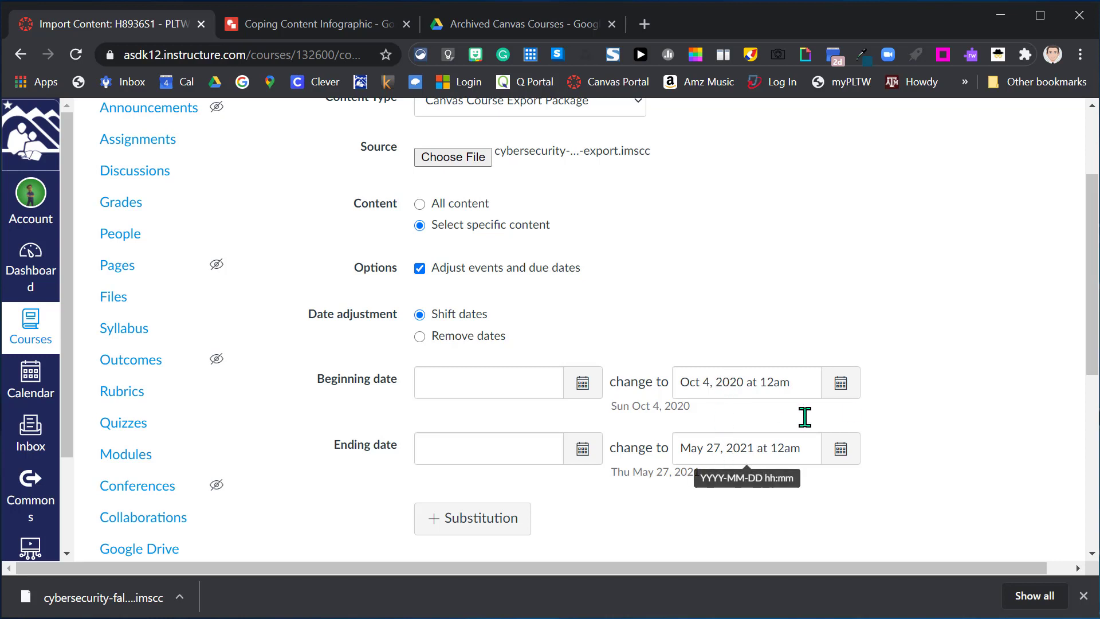
pyautogui.click(847, 389)
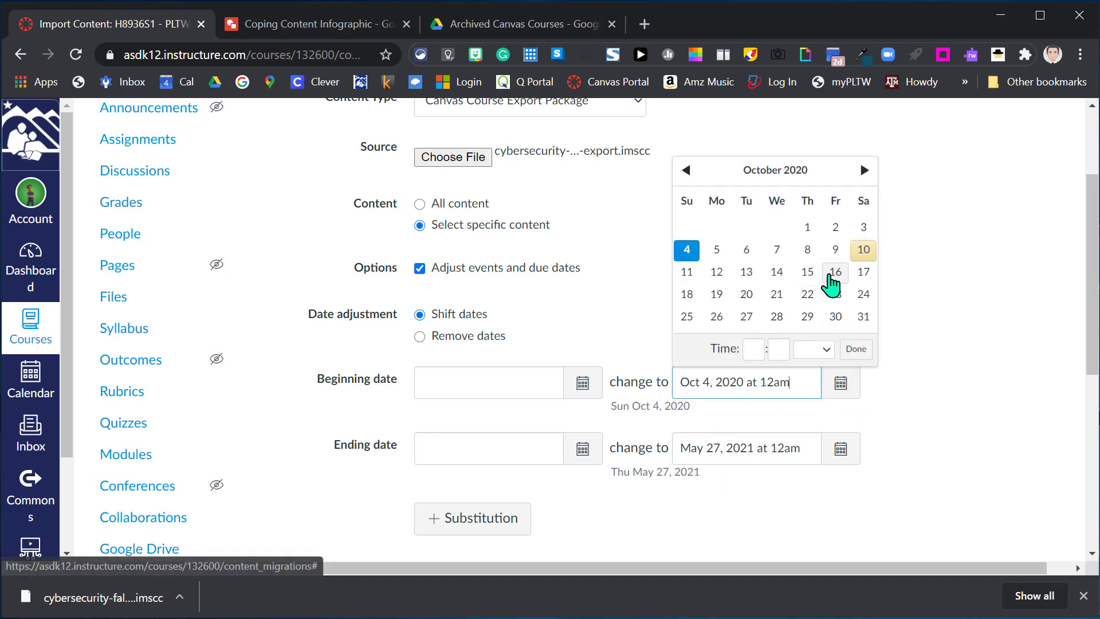
pyautogui.click(719, 296)
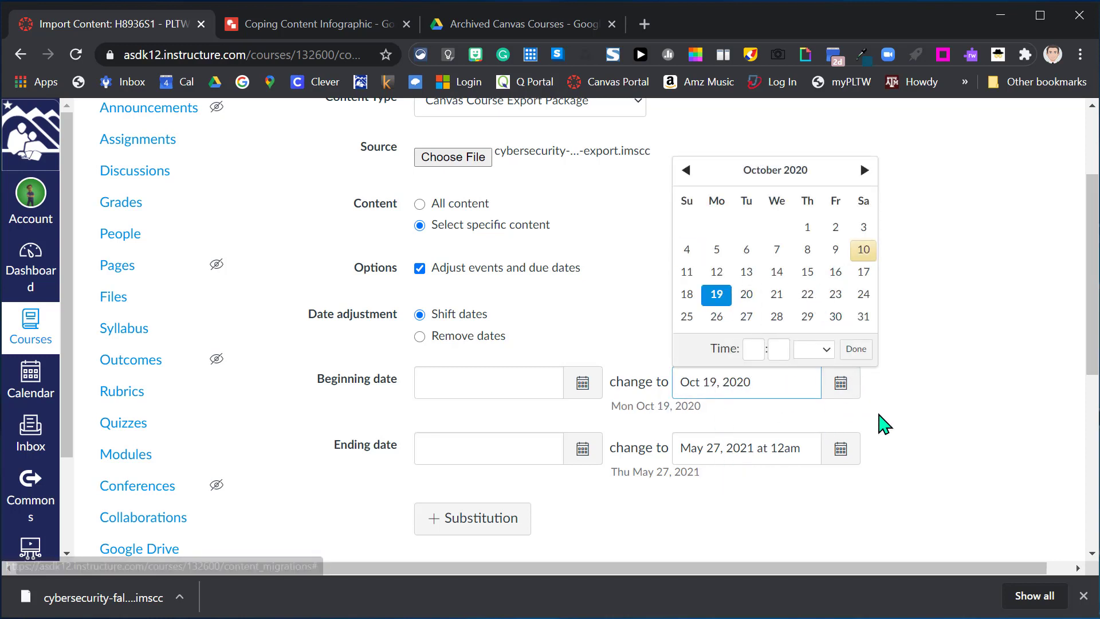
pyautogui.click(923, 402)
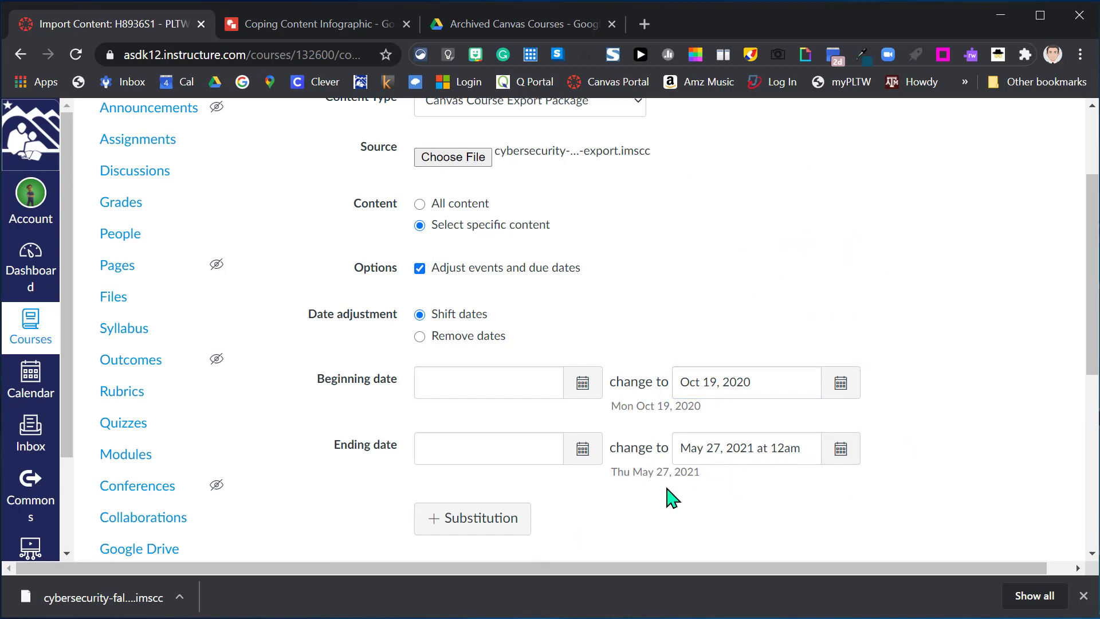
# - Check the import settings and start the import of the course export package
pyautogui.scroll(-3, 667, 499)
pyautogui.scroll(3, 667, 499)
pyautogui.scroll(3, 659, 358)
pyautogui.scroll(-3, 660, 358)
pyautogui.scroll(3, 660, 358)
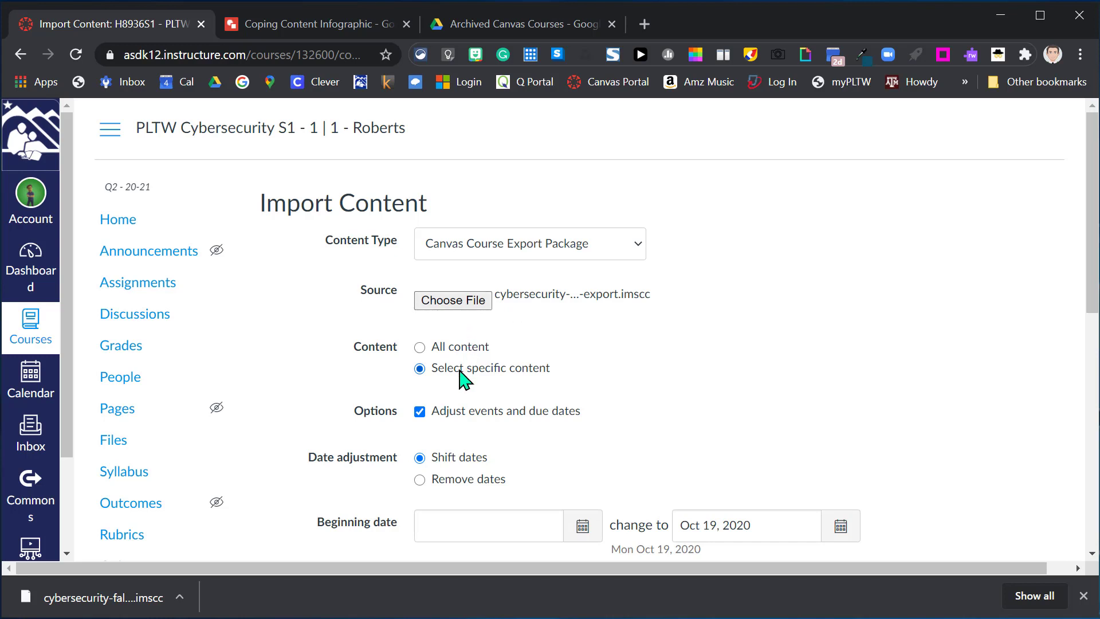
pyautogui.scroll(-2, 609, 398)
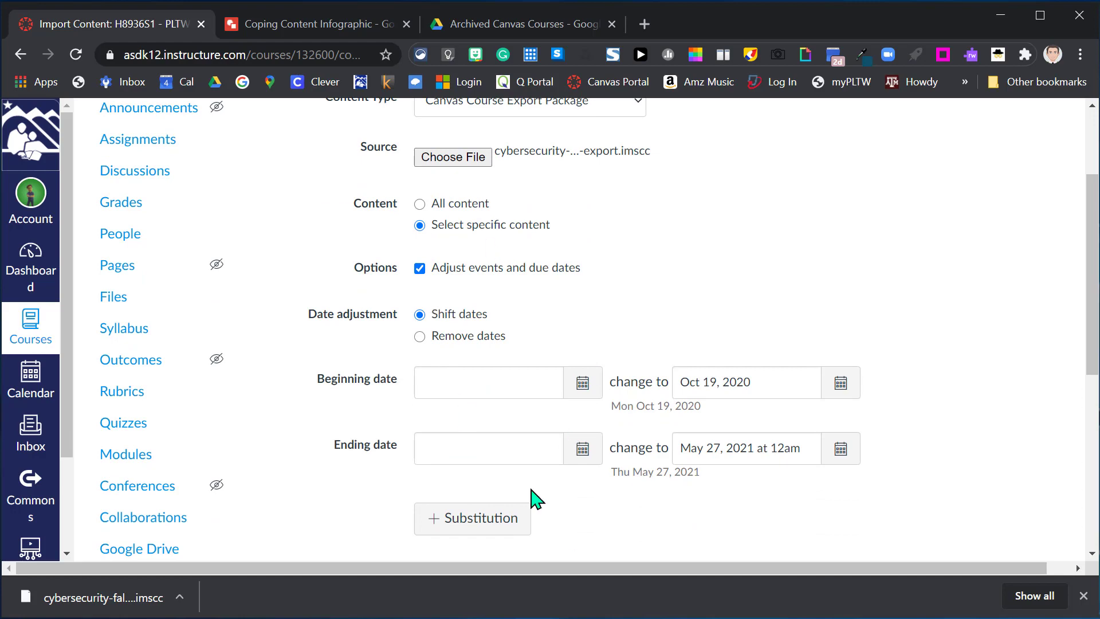
pyautogui.scroll(-2, 555, 351)
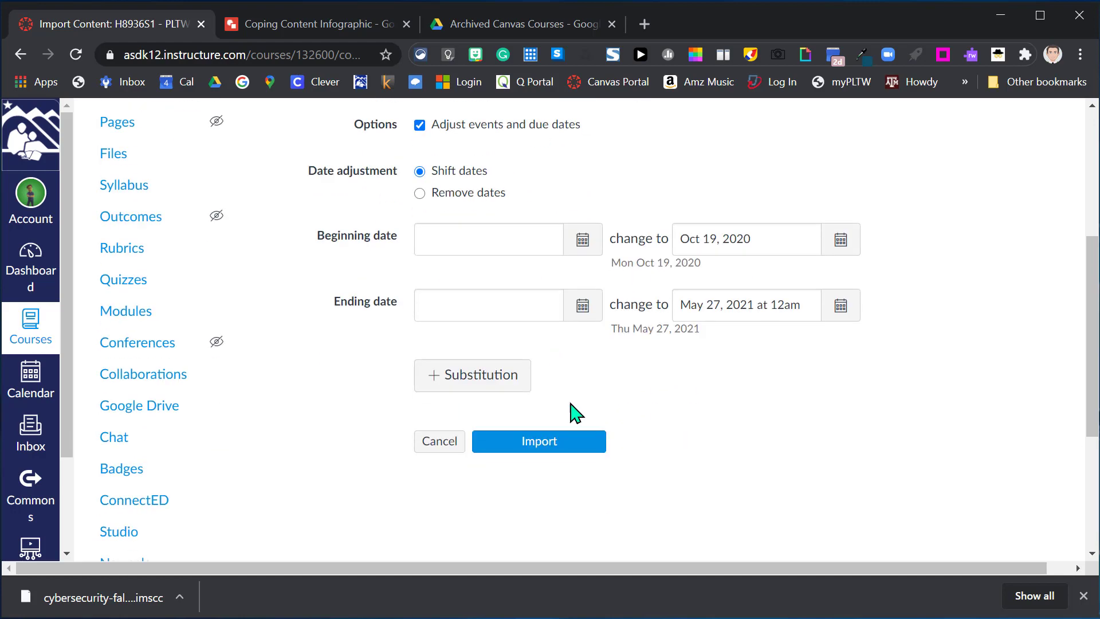
pyautogui.click(564, 450)
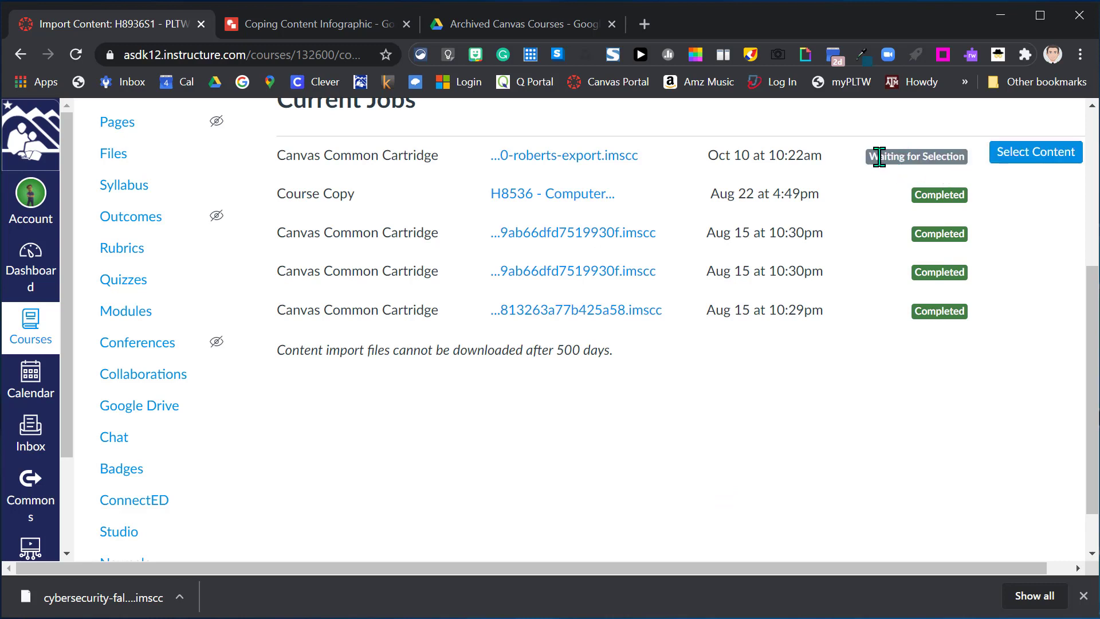
# - Open the content selection of the pending import job and include Course Settings and all modules
pyautogui.scroll(2, 1018, 285)
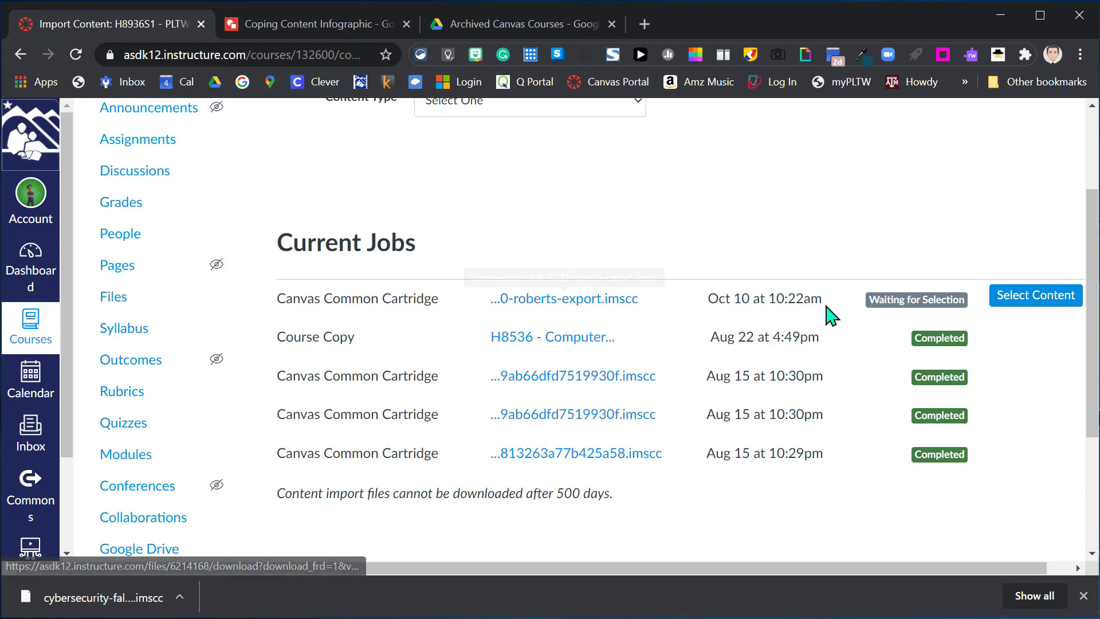
pyautogui.click(1017, 310)
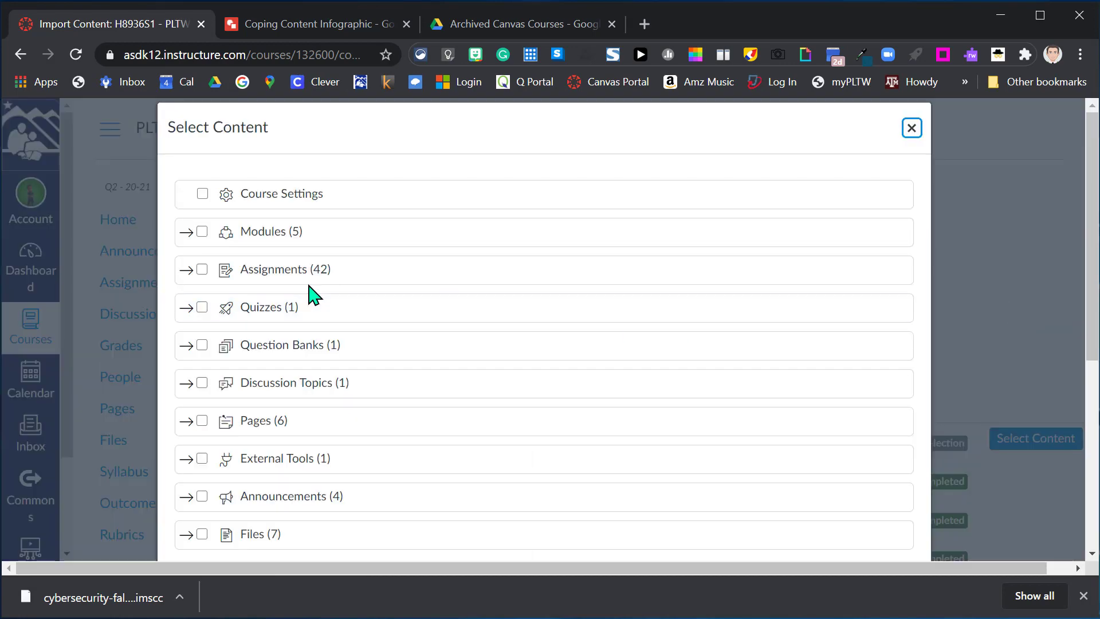
pyautogui.click(187, 232)
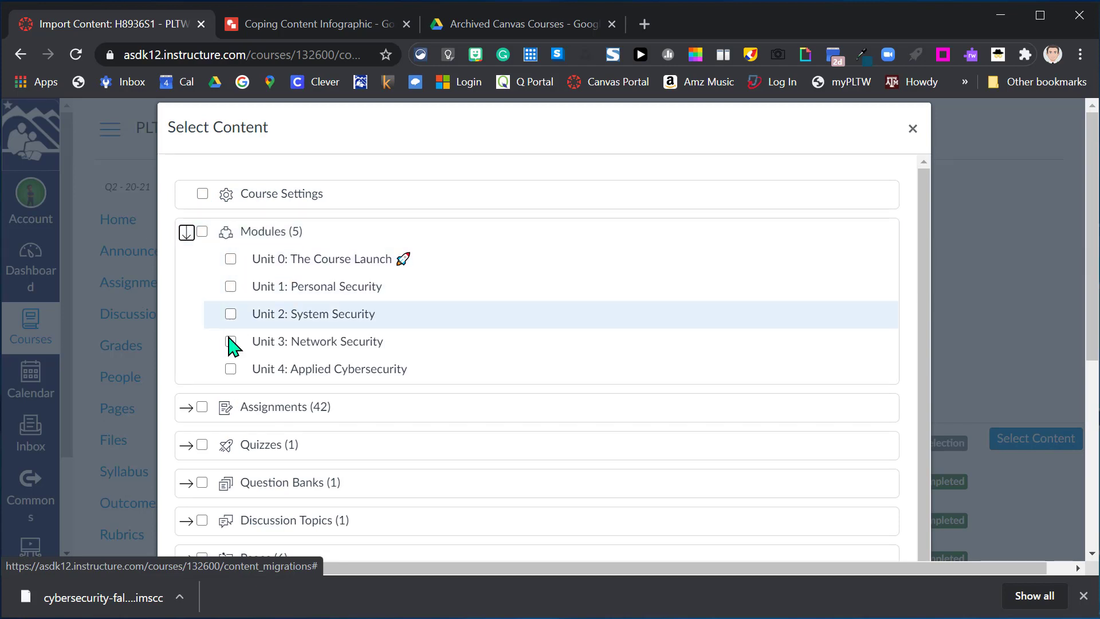
pyautogui.click(203, 195)
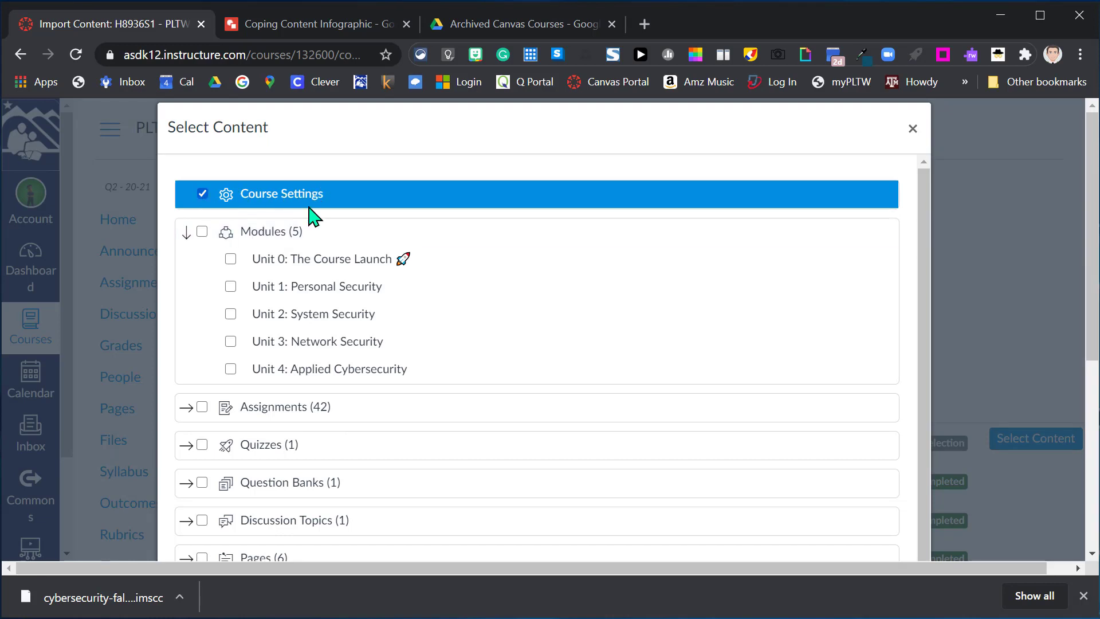
pyautogui.click(203, 232)
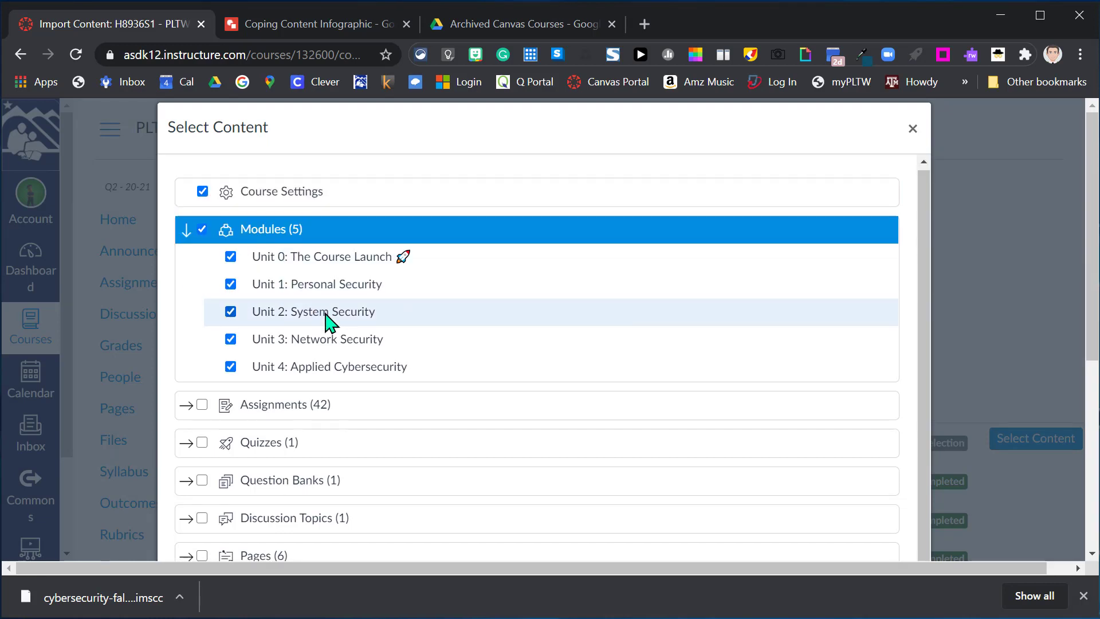
# - Include the Assignments, Quizzes, Question Banks and Pages in the content selection
pyautogui.scroll(-1, 327, 317)
pyautogui.click(203, 348)
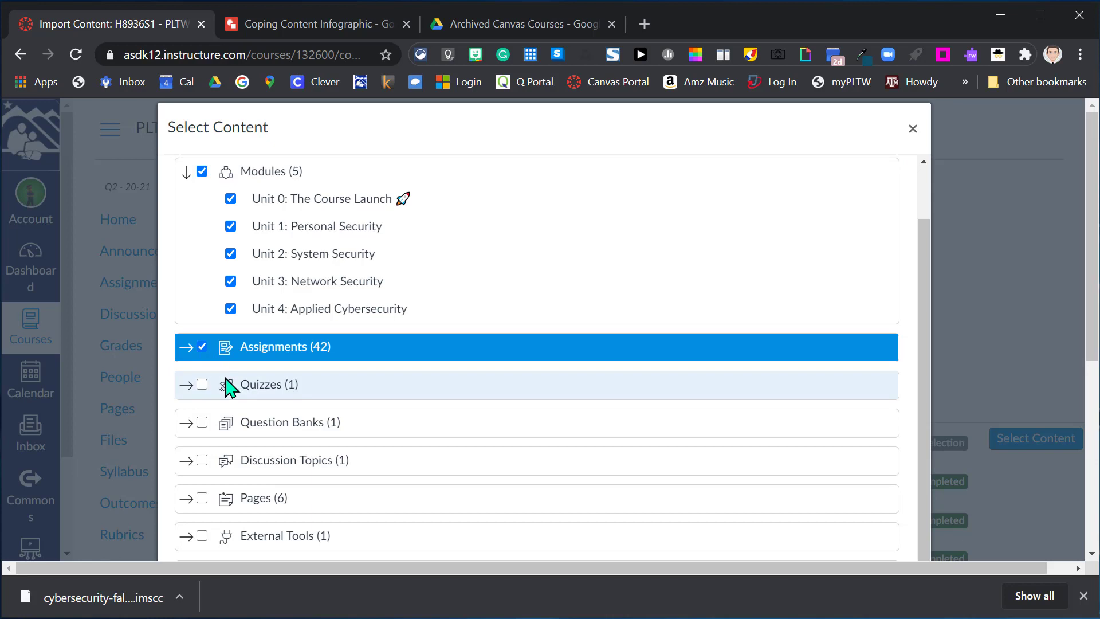
pyautogui.click(202, 385)
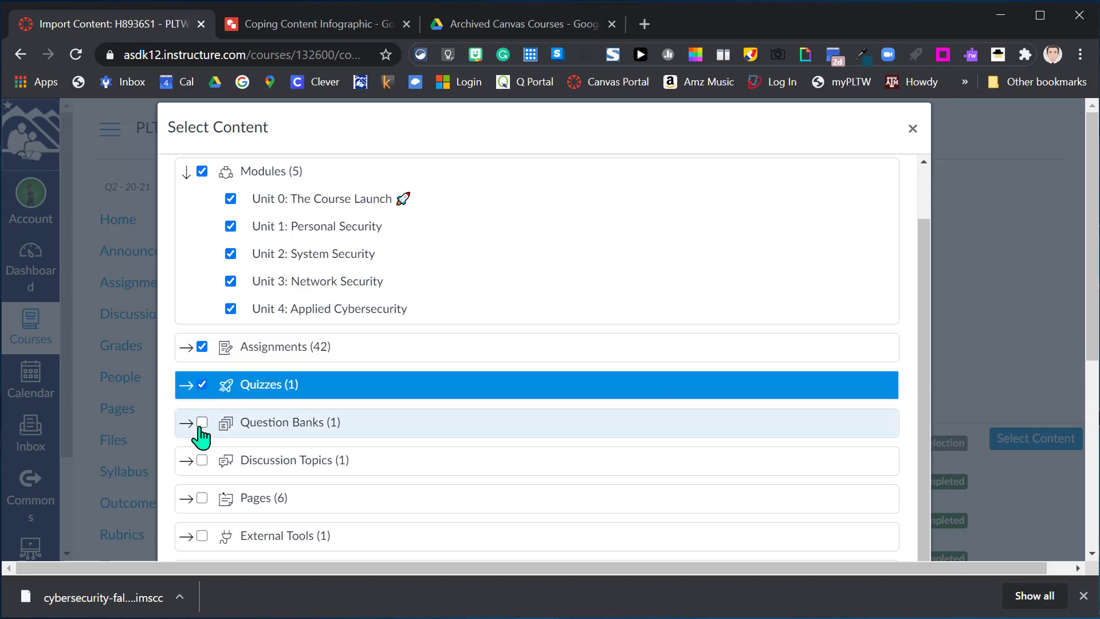
pyautogui.click(202, 423)
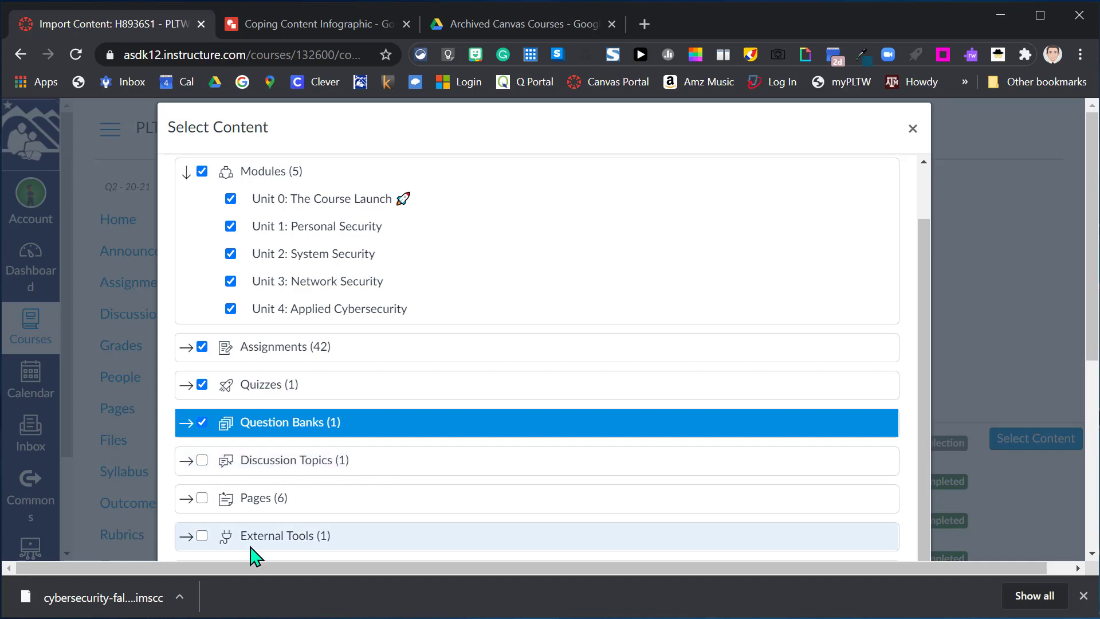
pyautogui.click(202, 498)
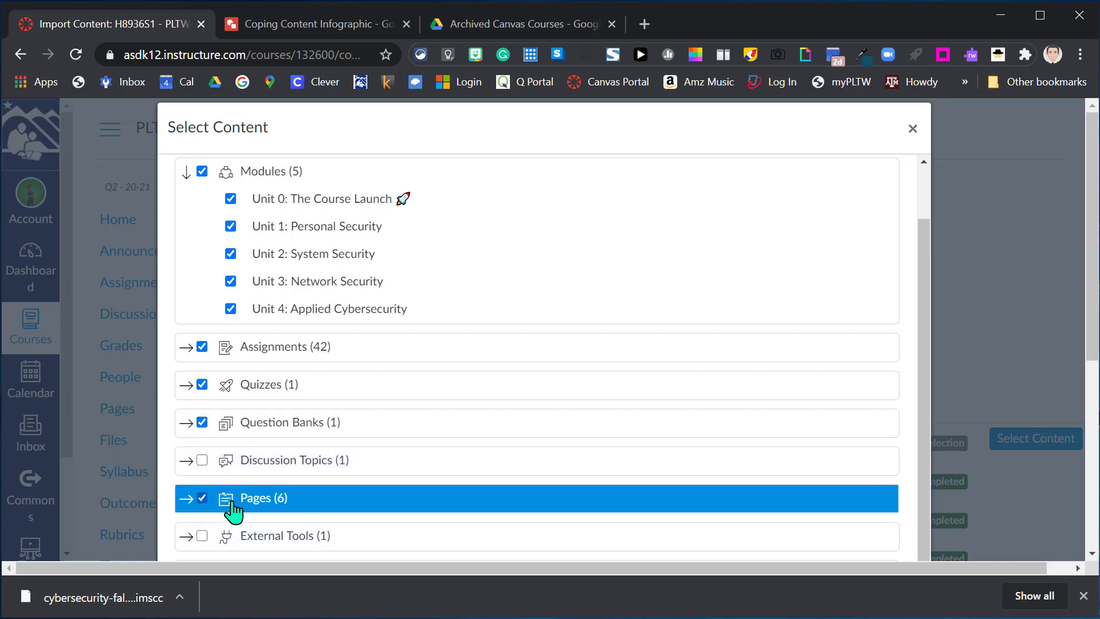
# - Check which tools External Tools contains and include the whole category in the content selection
pyautogui.scroll(-5, 397, 481)
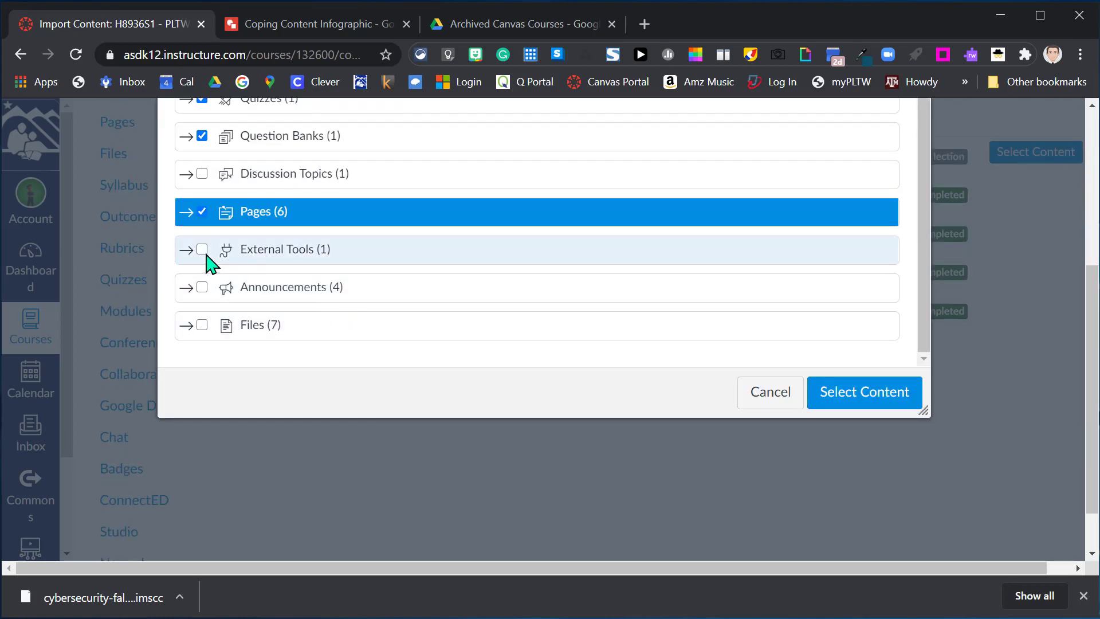
pyautogui.click(186, 250)
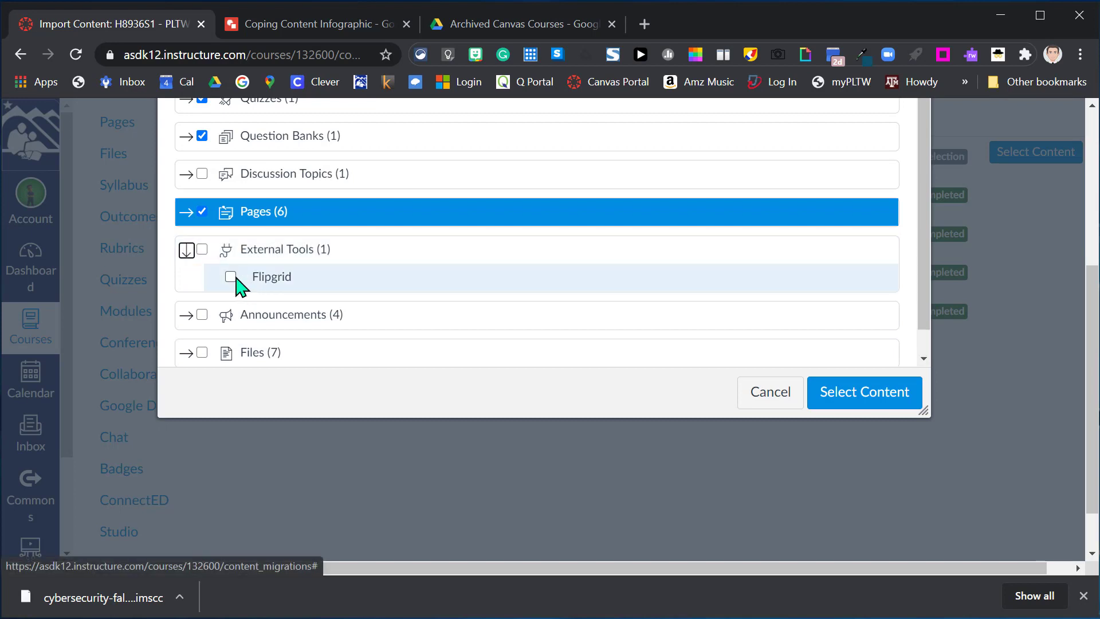
pyautogui.click(186, 250)
pyautogui.click(202, 250)
pyautogui.scroll(5, 295, 319)
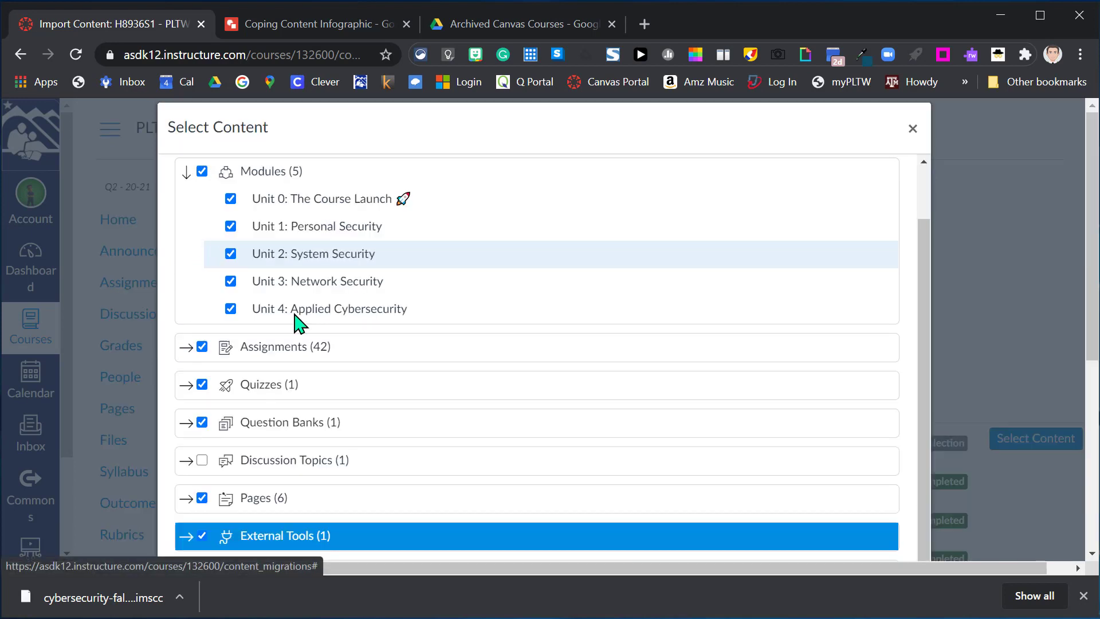
# - Include all Files in the content selection, leaving out Discussion Topics and Announcements, and submit the selection to run the import
pyautogui.scroll(-3, 351, 361)
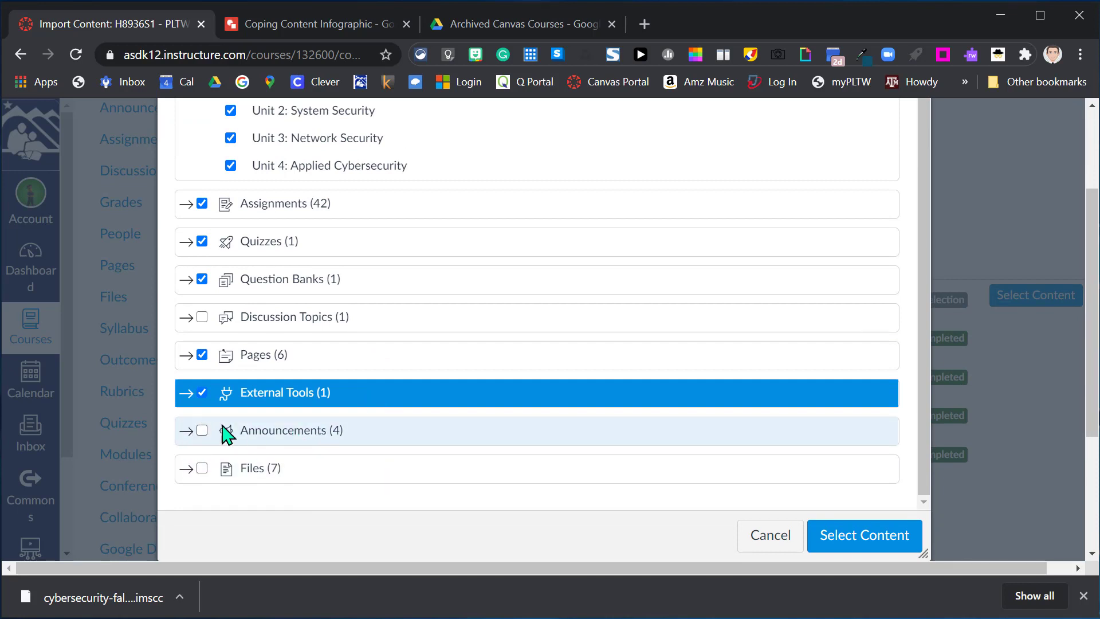
pyautogui.click(202, 470)
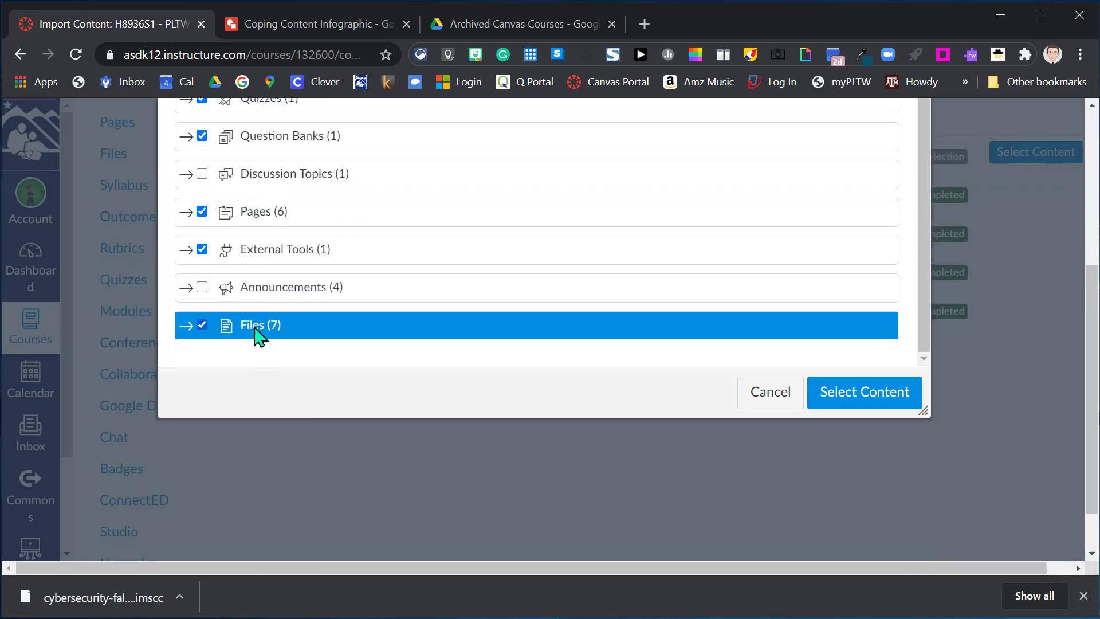
pyautogui.scroll(1, 465, 363)
pyautogui.scroll(-1, 630, 338)
pyautogui.scroll(3, 1012, 316)
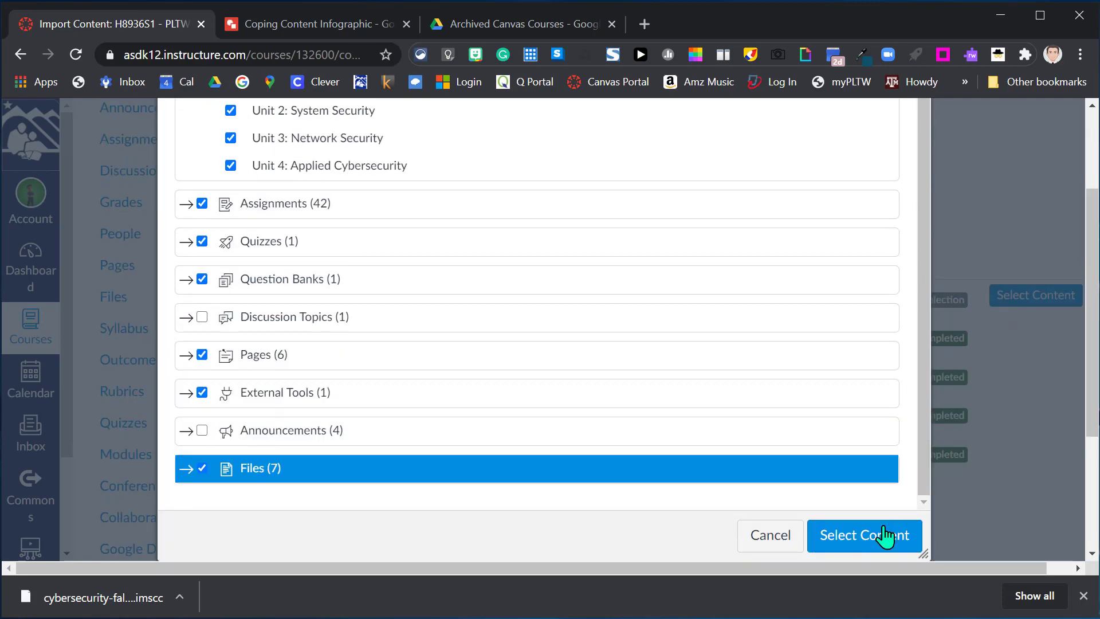
pyautogui.click(883, 539)
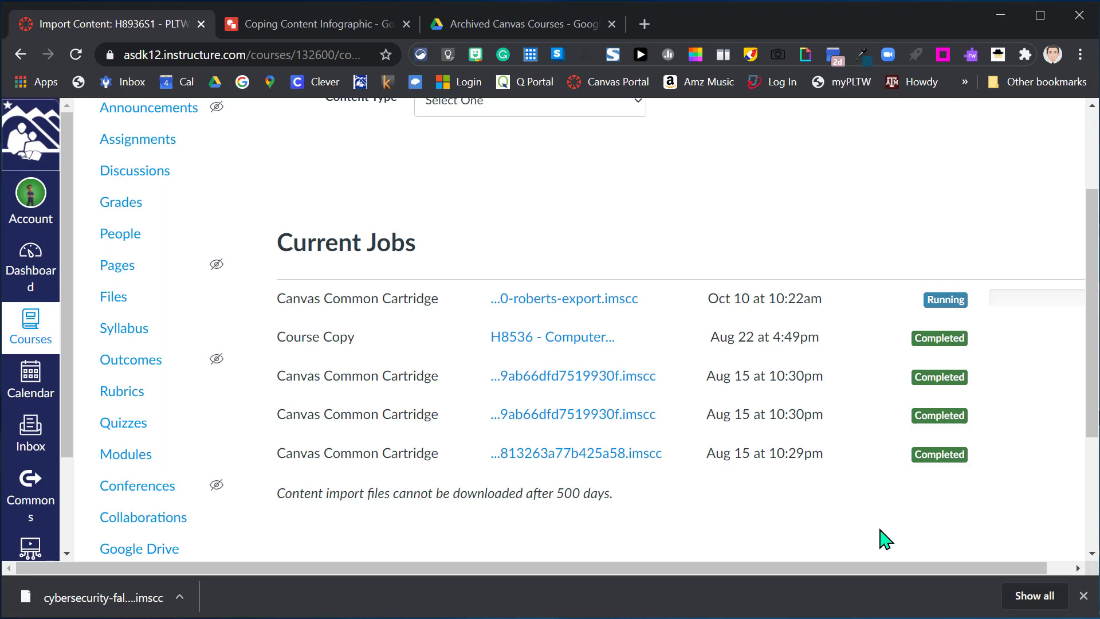
# - Monitor the newest import job under Current Jobs and read the details of its reported issue
pyautogui.scroll(3, 653, 336)
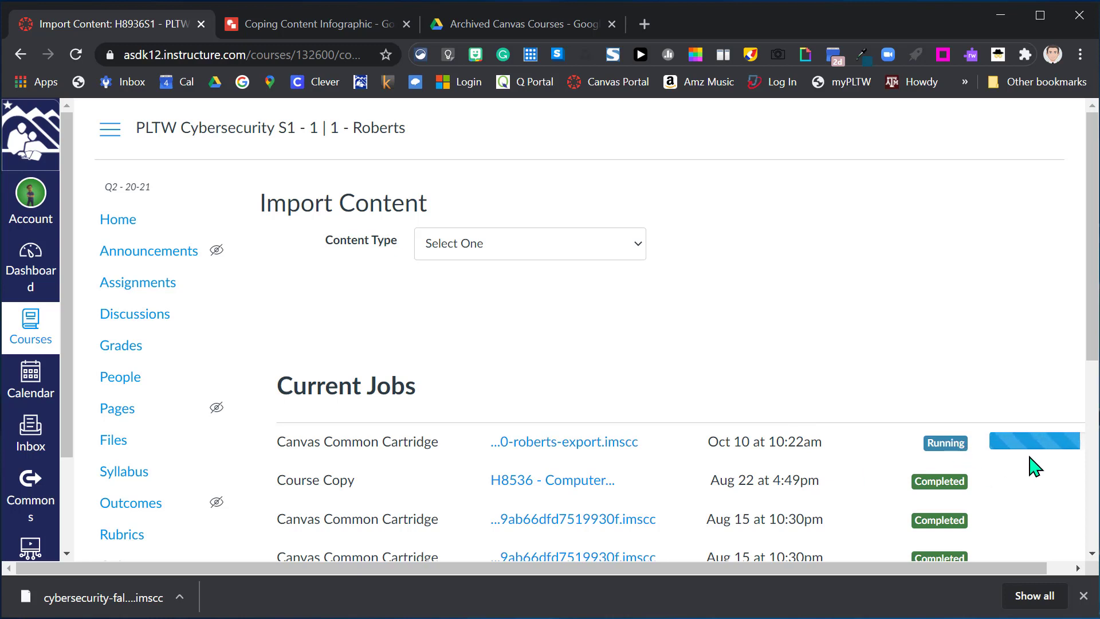
pyautogui.hscroll(1, 1011, 576)
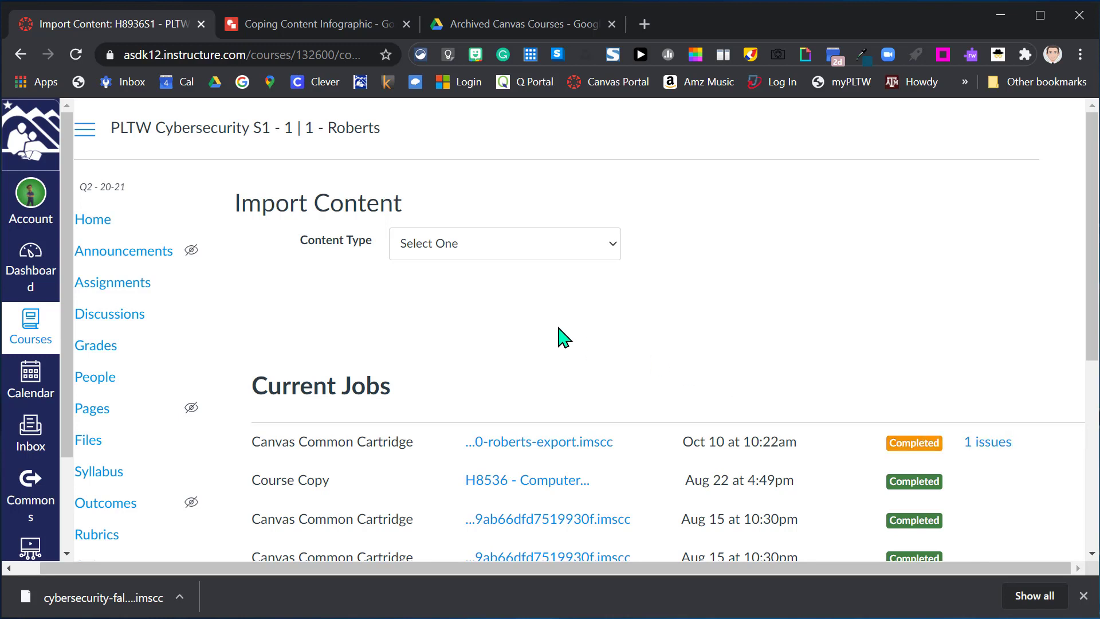
pyautogui.click(996, 443)
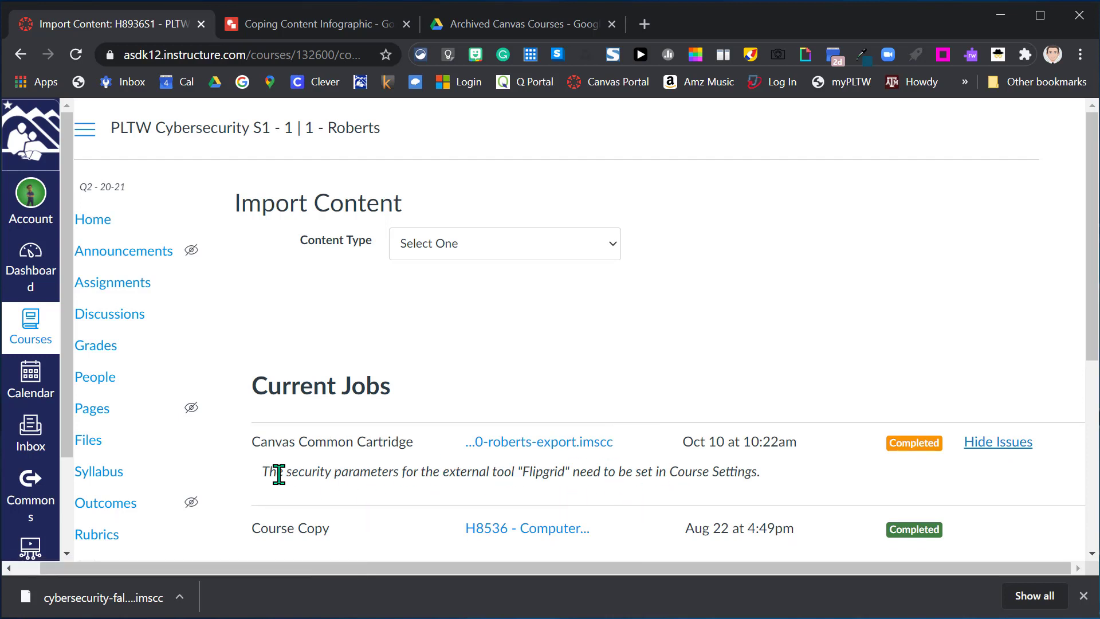
pyautogui.moveTo(277, 472); pyautogui.dragTo(768, 465)
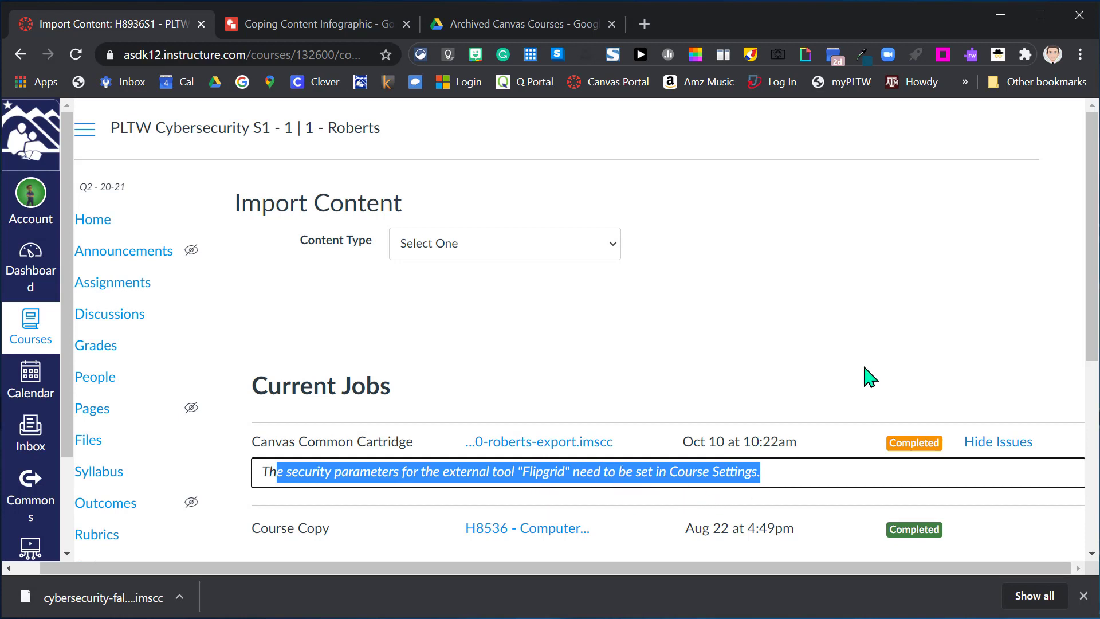
pyautogui.click(803, 350)
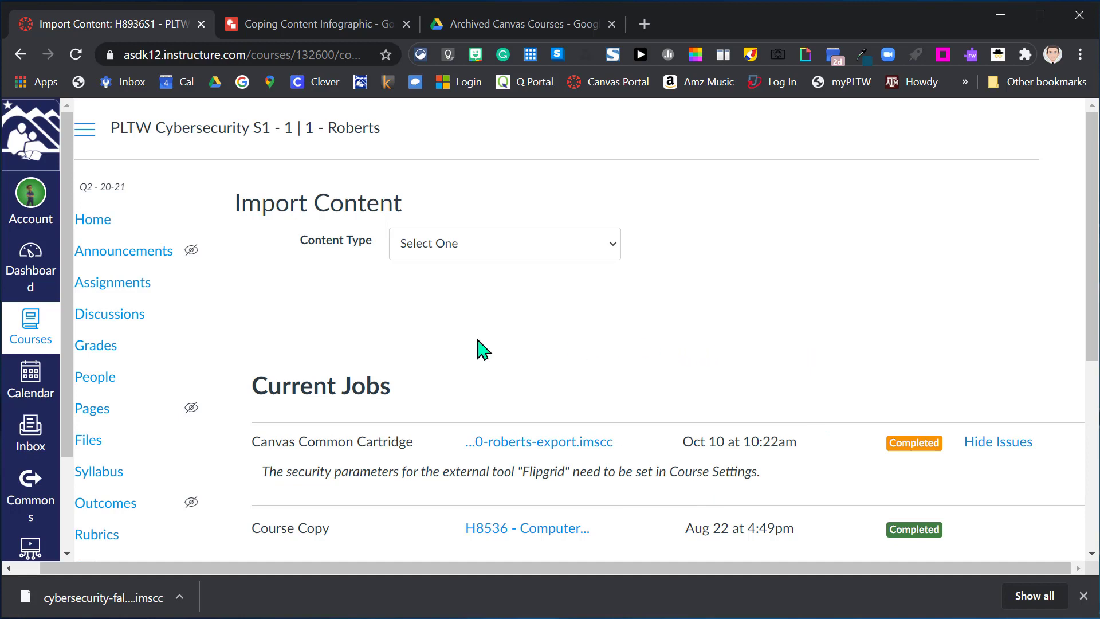
# - Check the course home page, and examine the imported units and their items on the Modules page
pyautogui.click(108, 222)
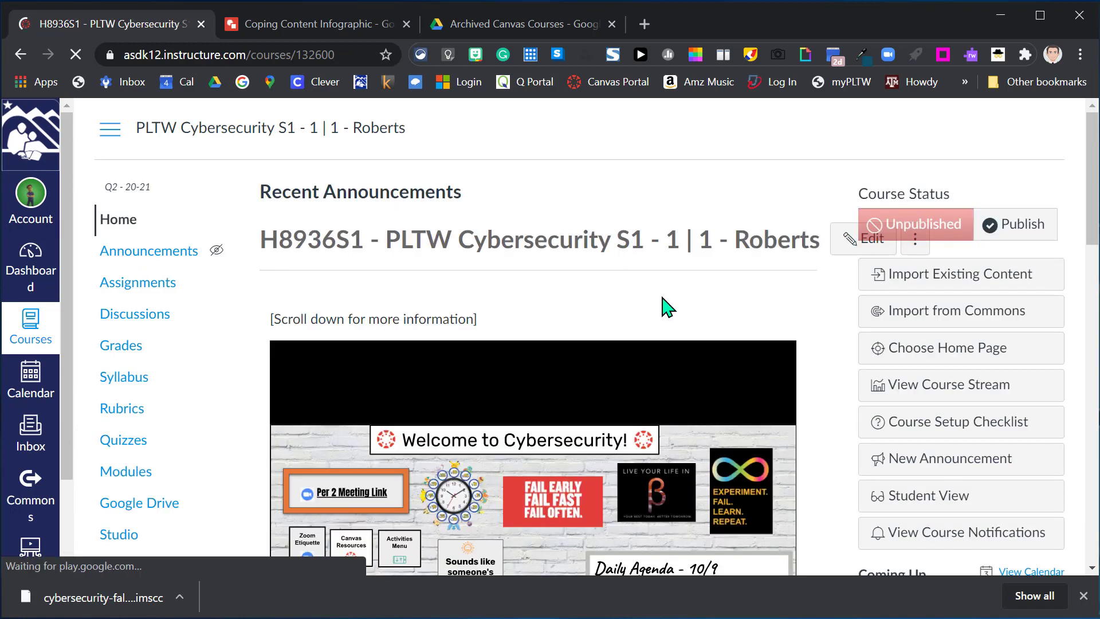
pyautogui.click(125, 474)
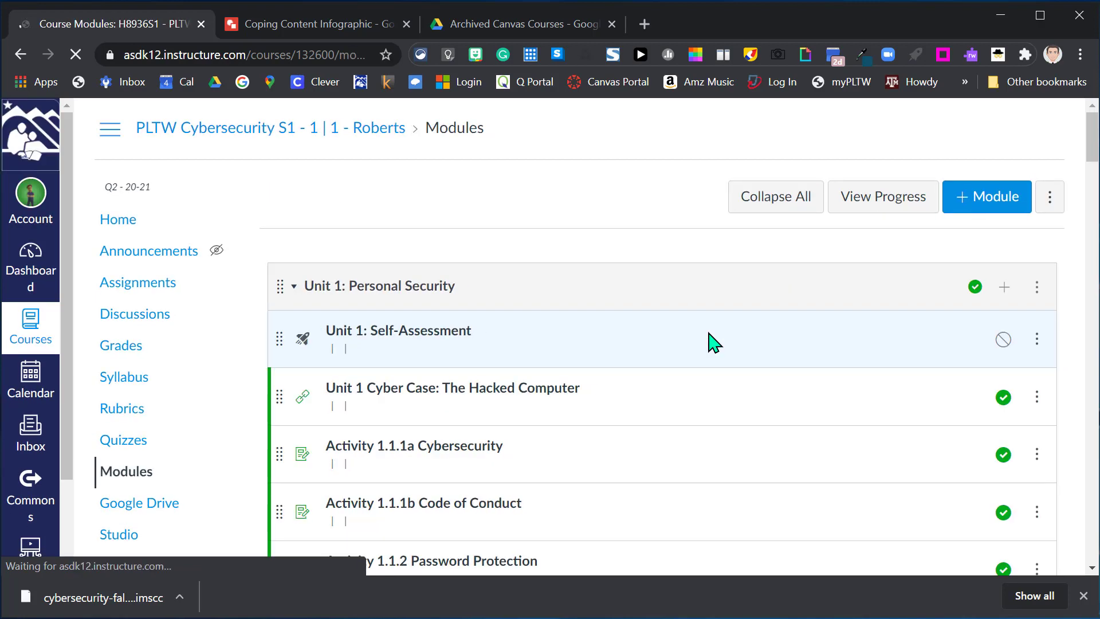
pyautogui.scroll(-2, 711, 341)
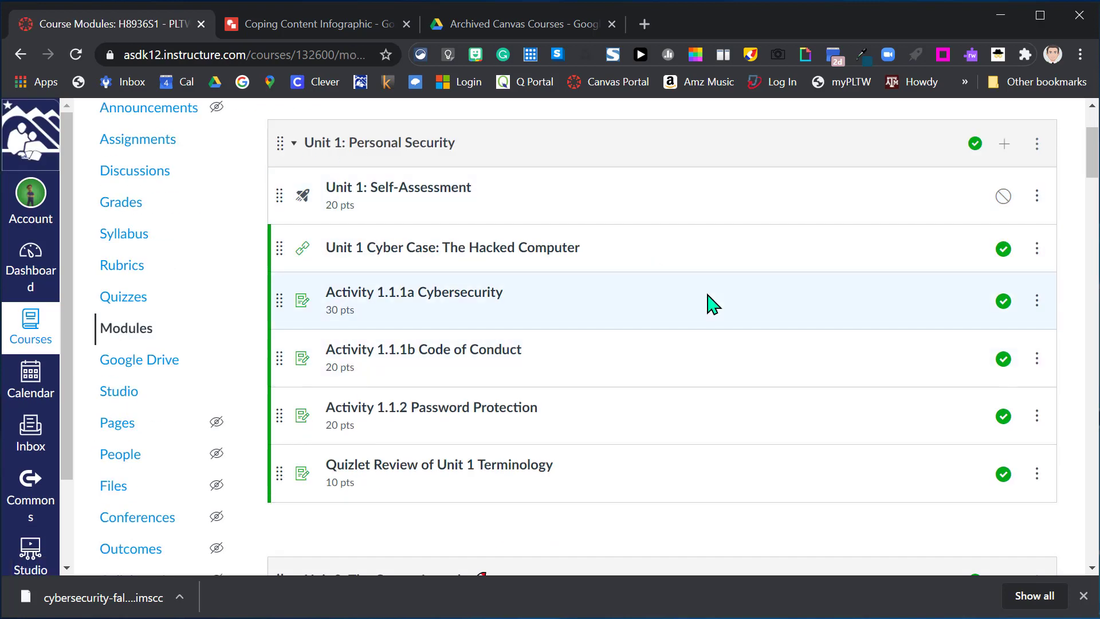
pyautogui.scroll(-3, 710, 304)
pyautogui.scroll(3, 707, 302)
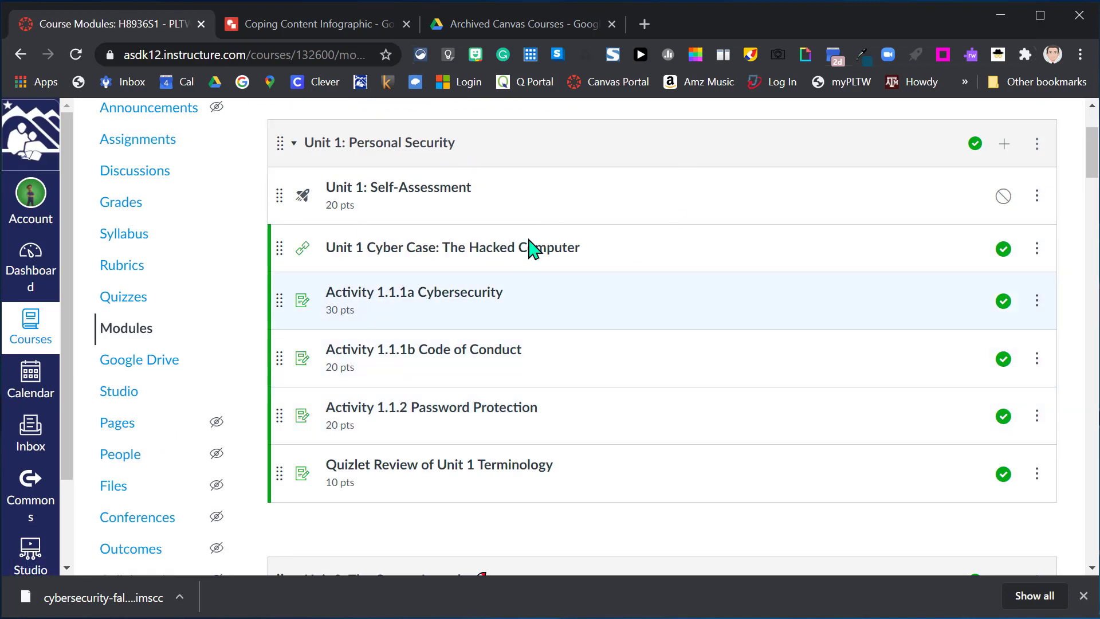
pyautogui.scroll(-8, 737, 285)
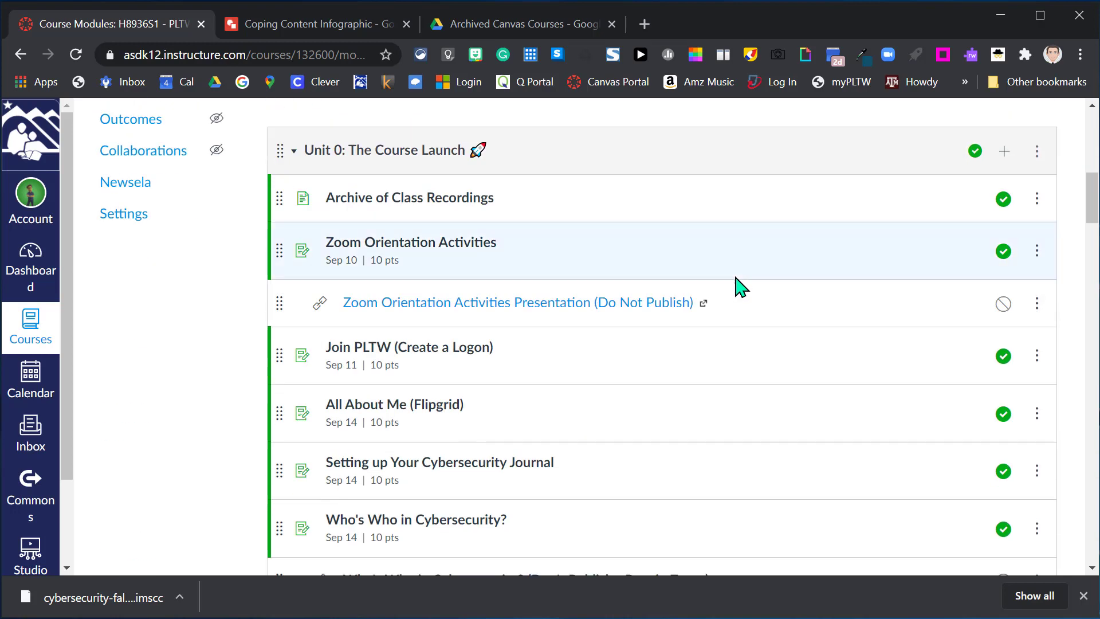
pyautogui.scroll(-2, 725, 283)
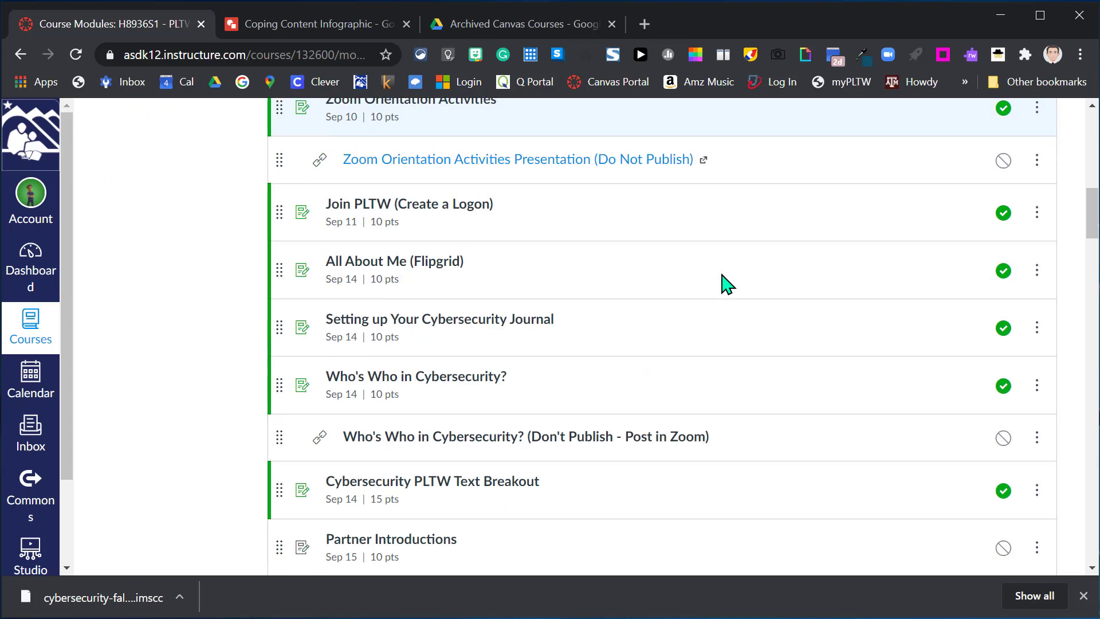
pyautogui.scroll(-14, 726, 283)
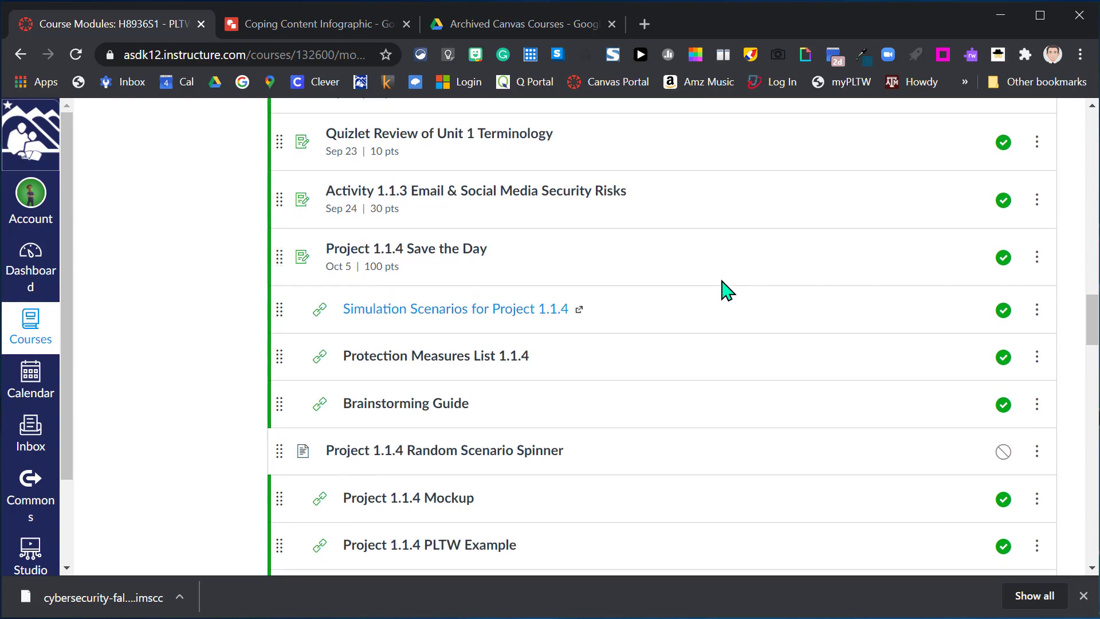
pyautogui.scroll(-14, 726, 289)
pyautogui.scroll(20, 726, 289)
pyautogui.scroll(10, 725, 289)
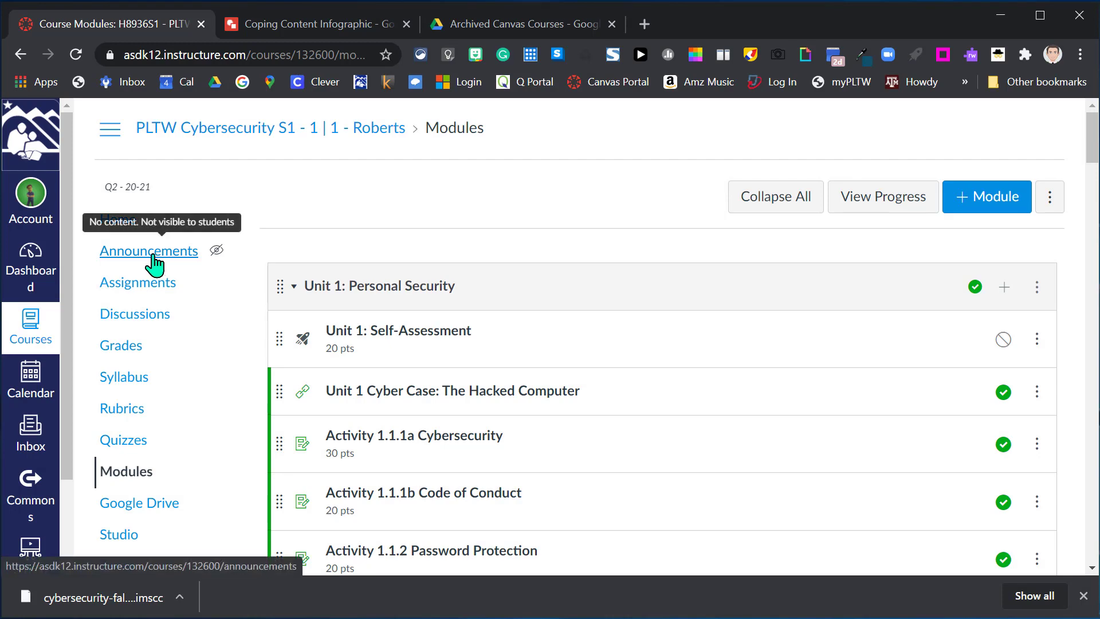
# - Examine the course's Discussions, Quizzes and Assignments pages to verify the imported content
pyautogui.click(134, 329)
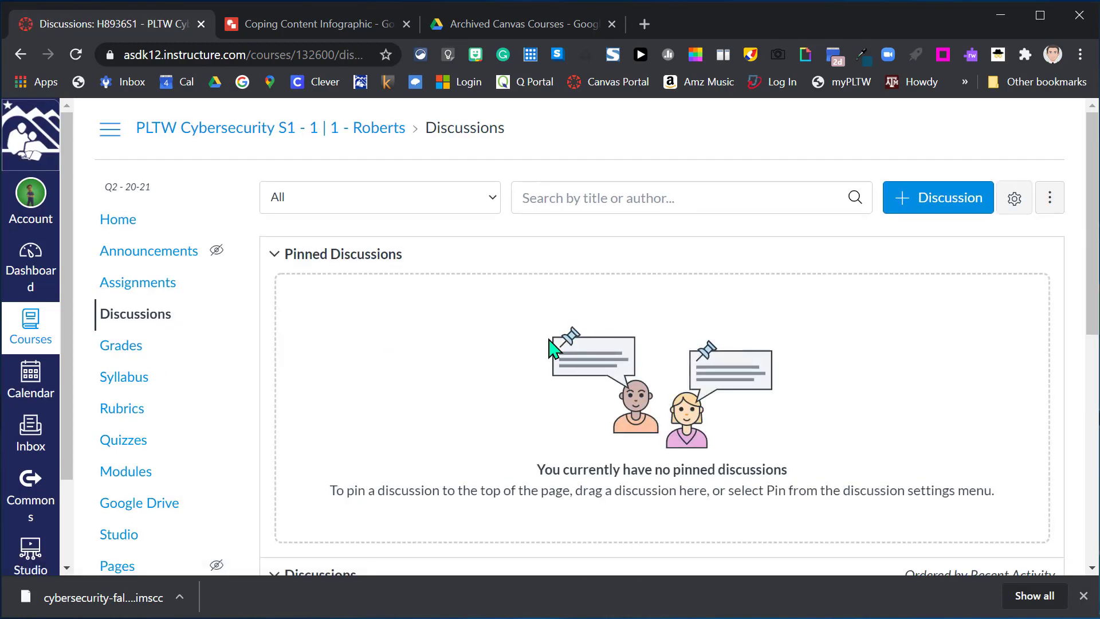
pyautogui.click(140, 447)
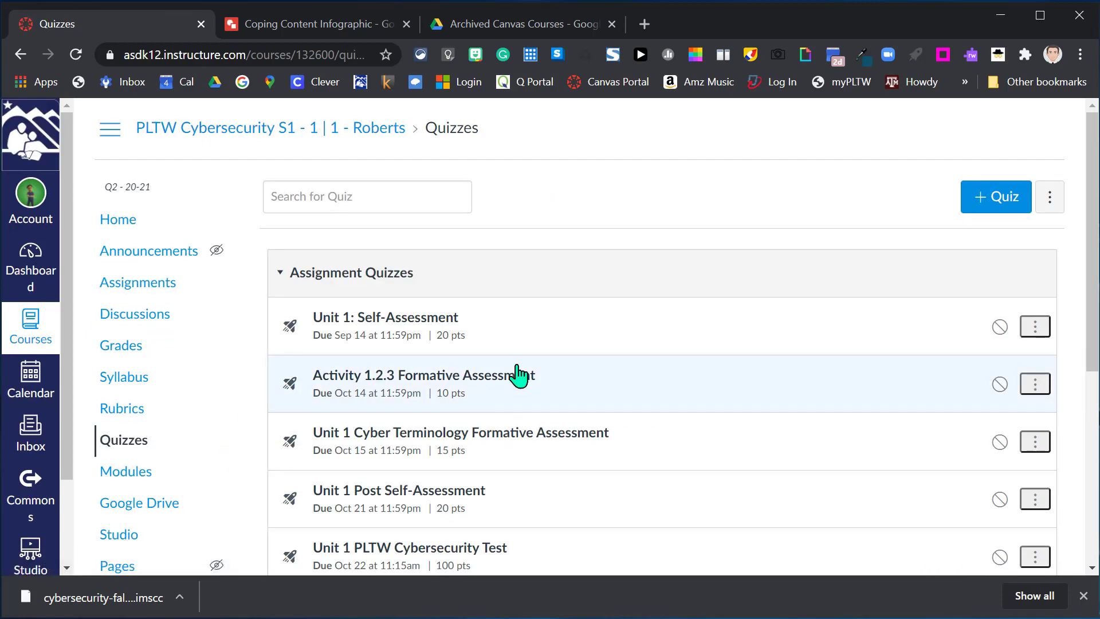
pyautogui.scroll(-3, 204, 435)
pyautogui.scroll(-2, 204, 435)
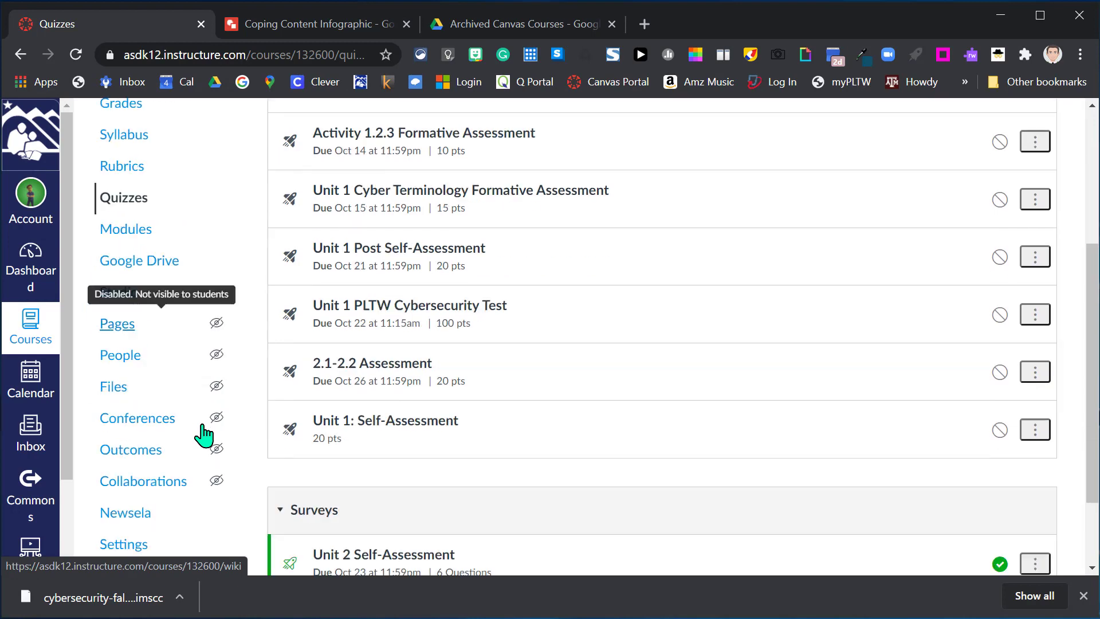
pyautogui.scroll(5, 204, 435)
pyautogui.click(137, 282)
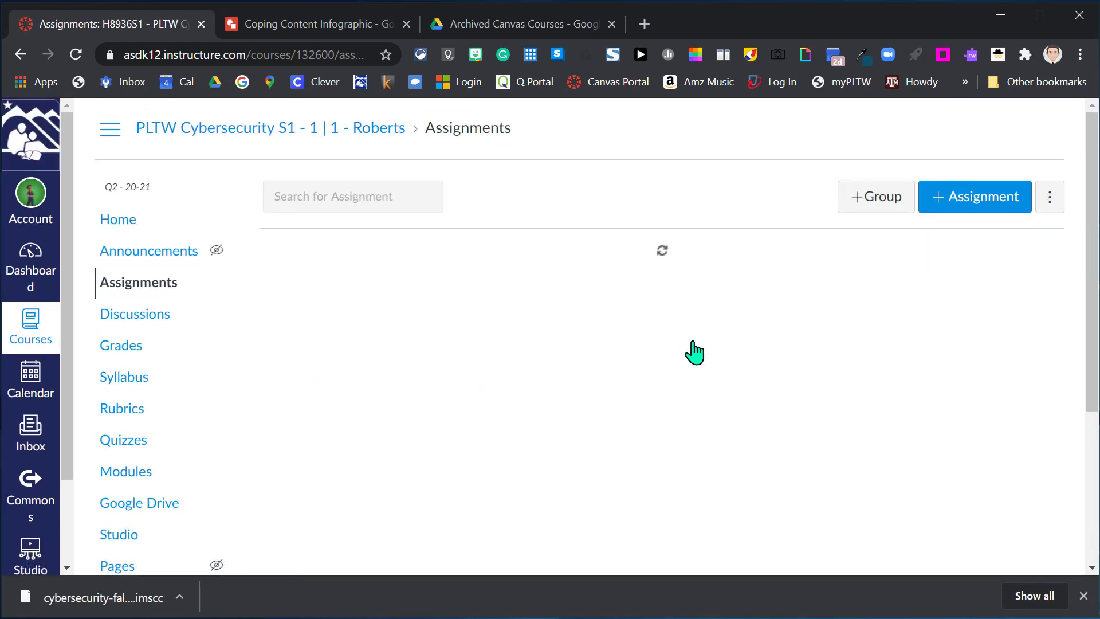
pyautogui.scroll(-5, 206, 385)
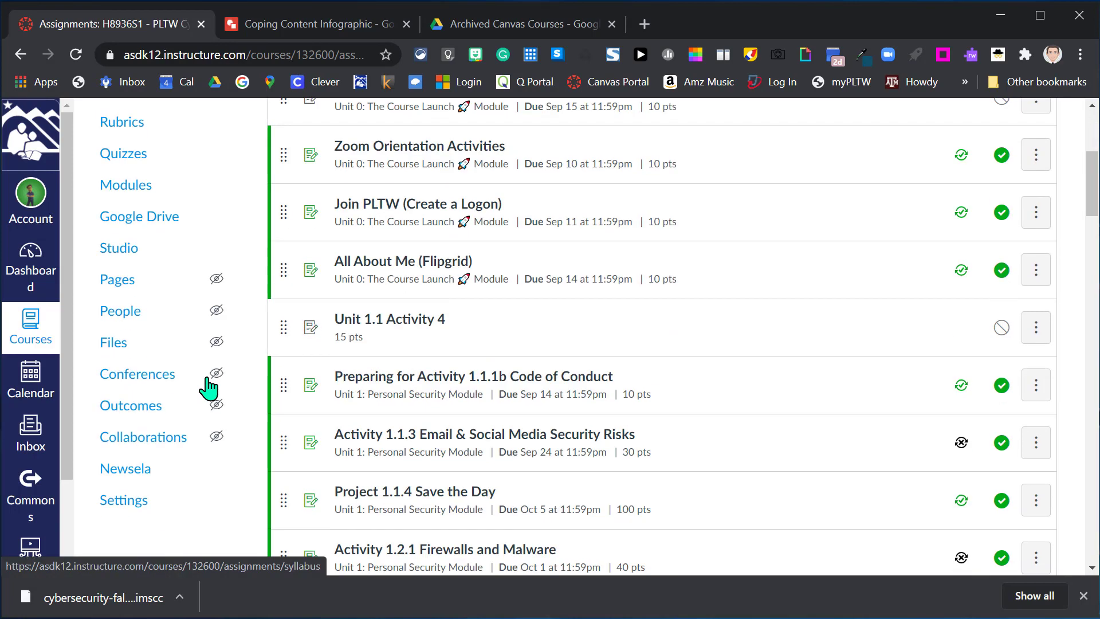
# - Open the course Settings and check the publication status in Course Details
pyautogui.click(124, 500)
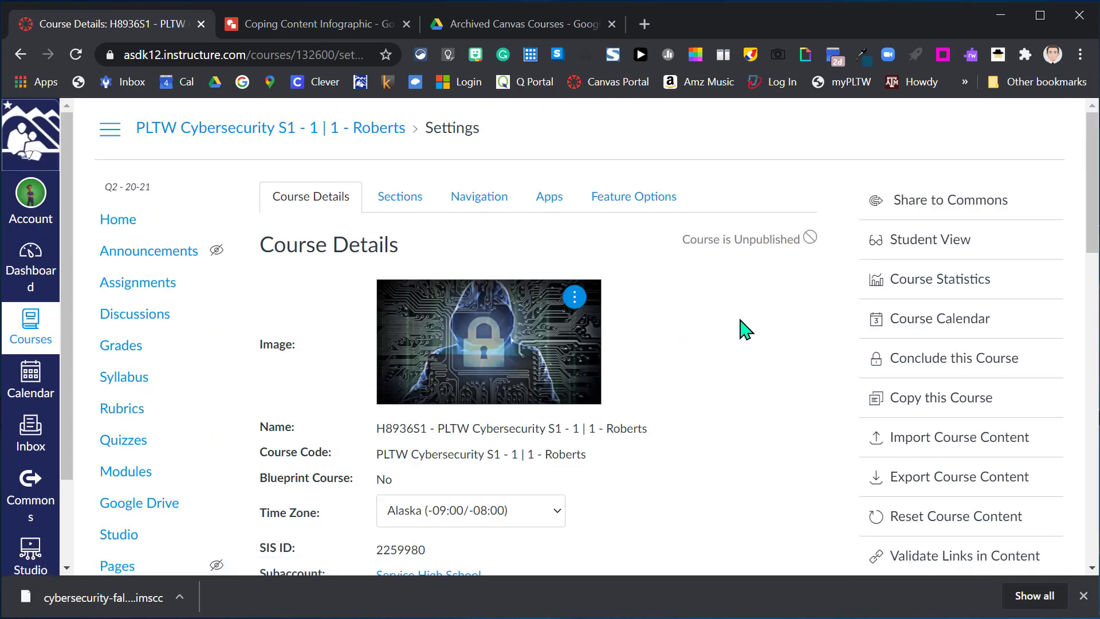
pyautogui.click(760, 239)
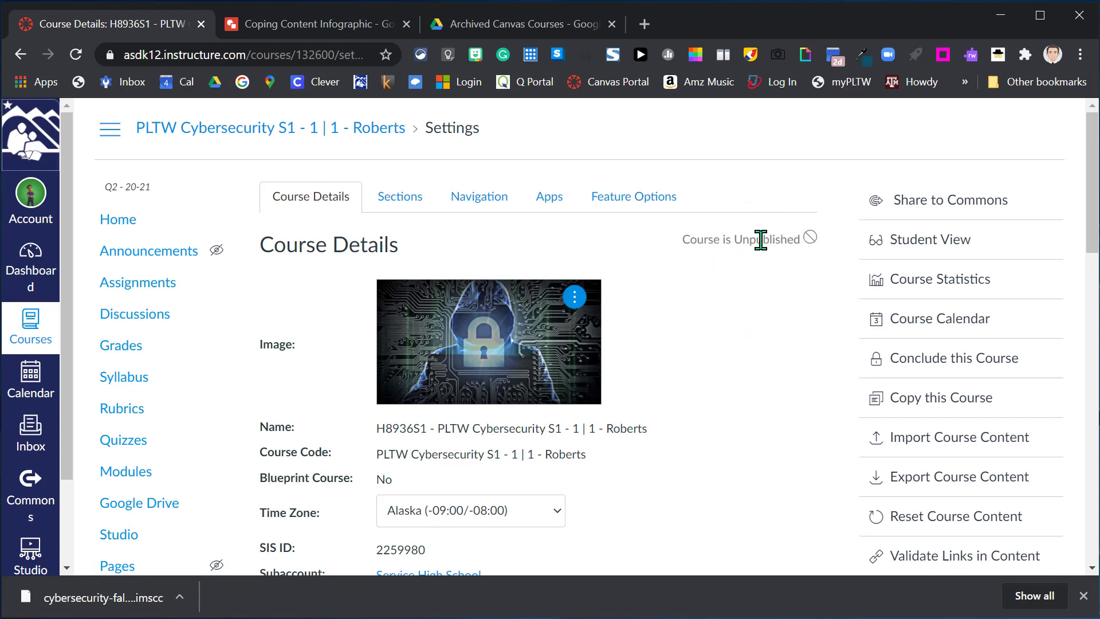